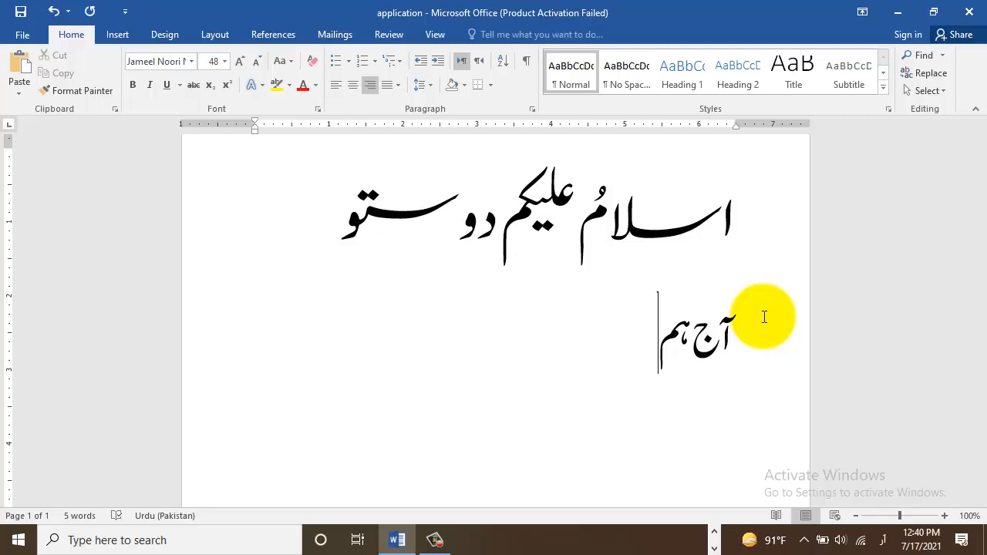
Step: Continue the Urdu line that begins with "آج ہم" by adding the words "یم یس ورڈ میں"
text(یم)
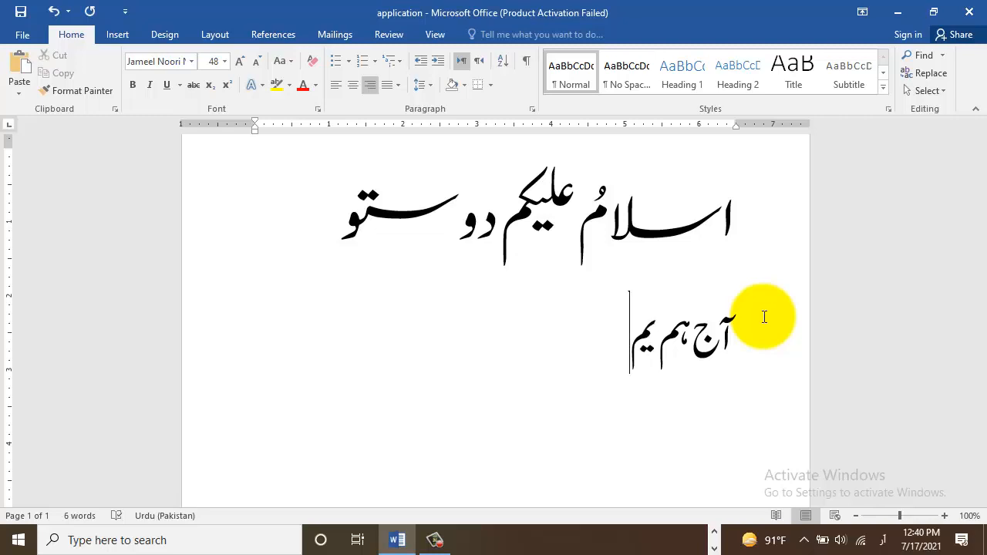
text( یس و)
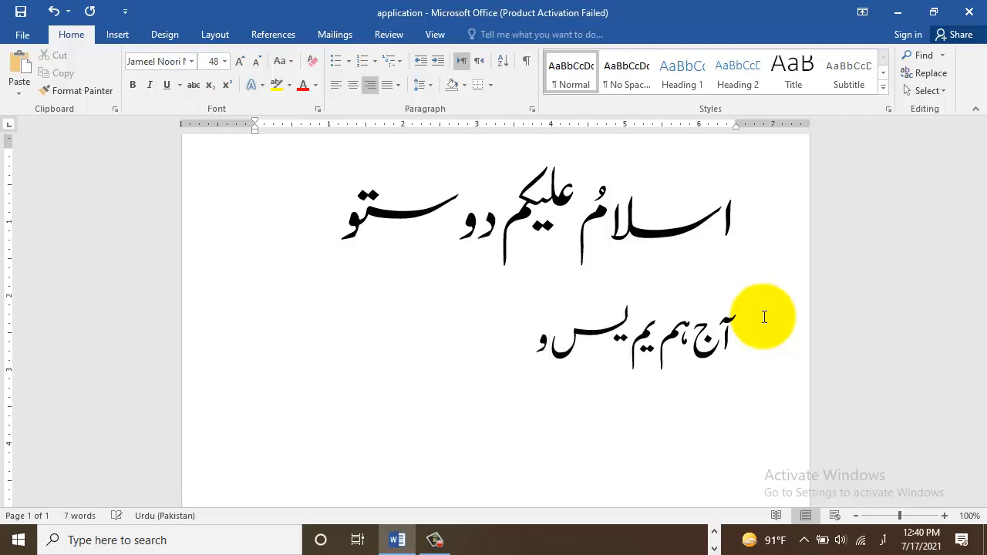
text(رد)
text(ڈ)
text( م)
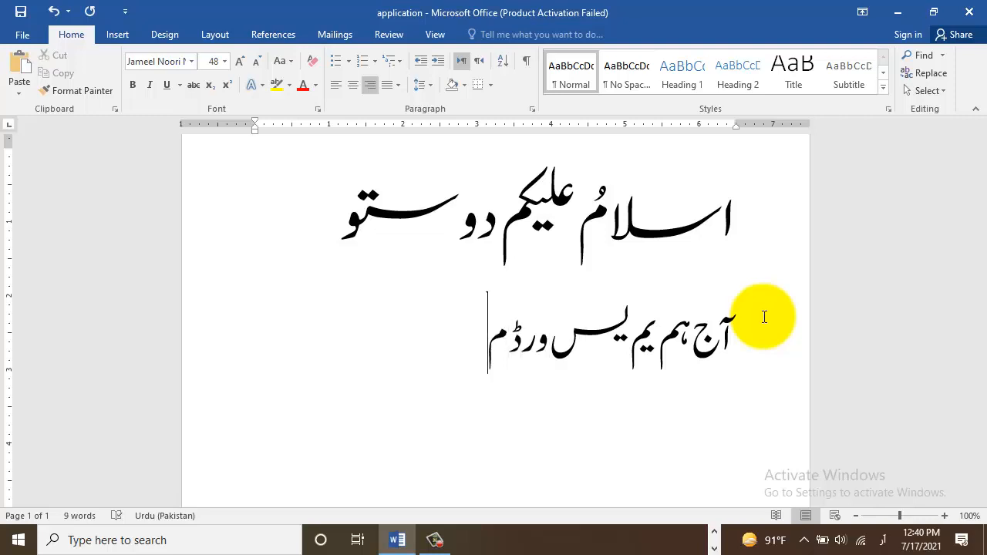
text(یں)
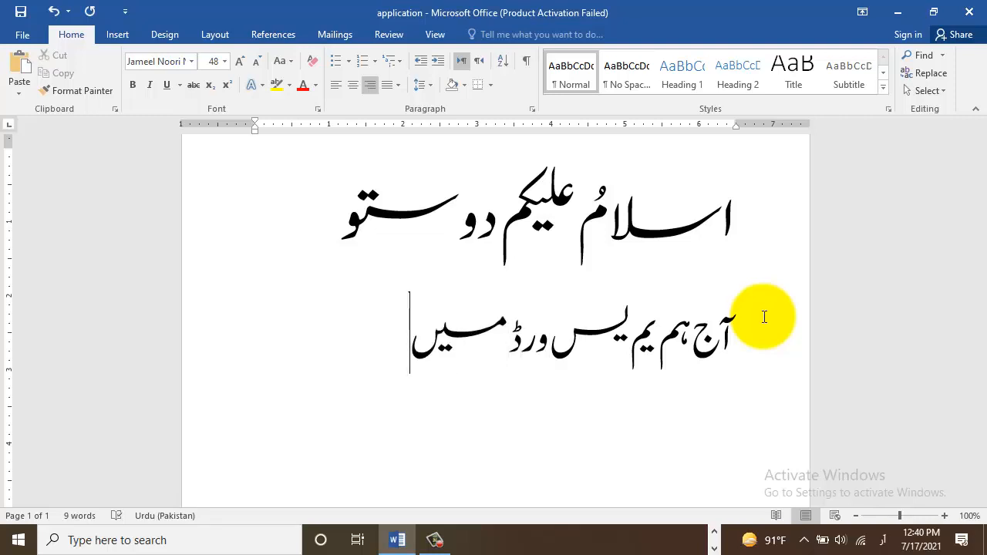
Step: Complete the Urdu sentence with the words "اُردو لکھنا سیکھینگے"
text( ی)
key(BackSpace)
key(BackSpace)
text(ار)
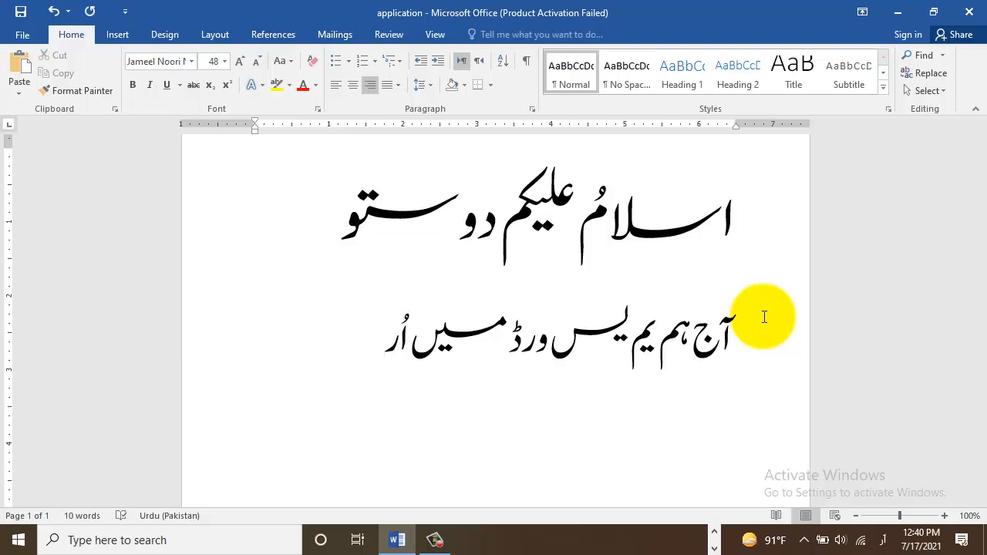
text(دو لکھ)
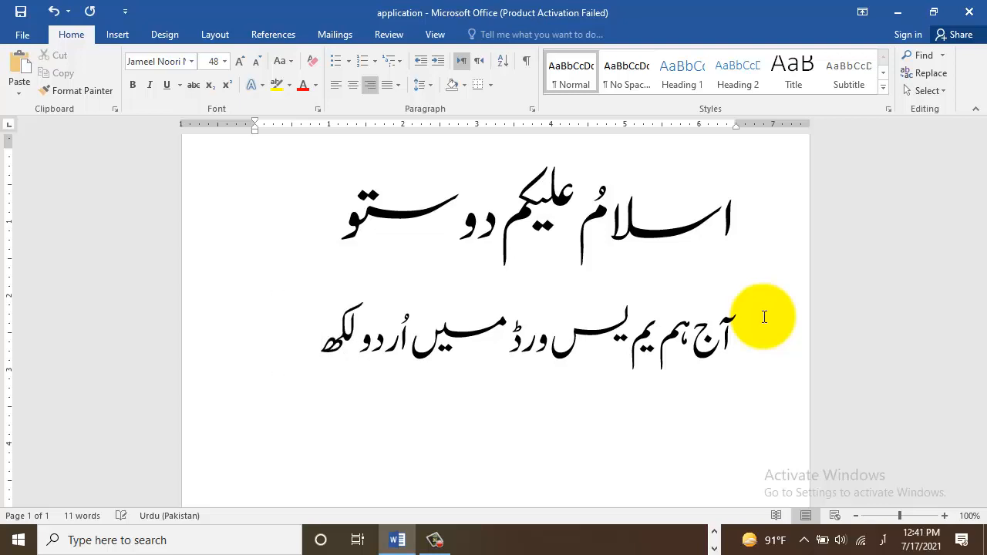
text(نا)
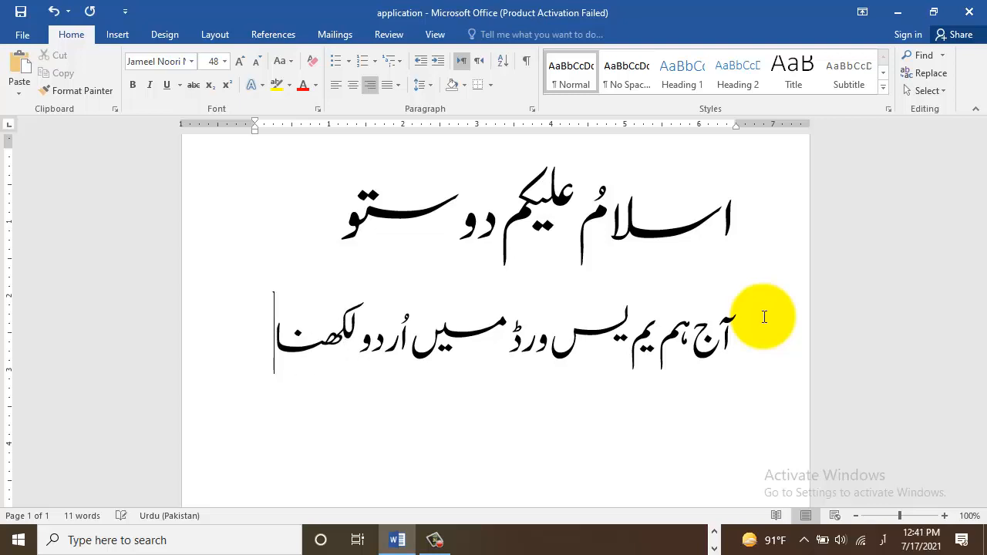
text( سیکھی)
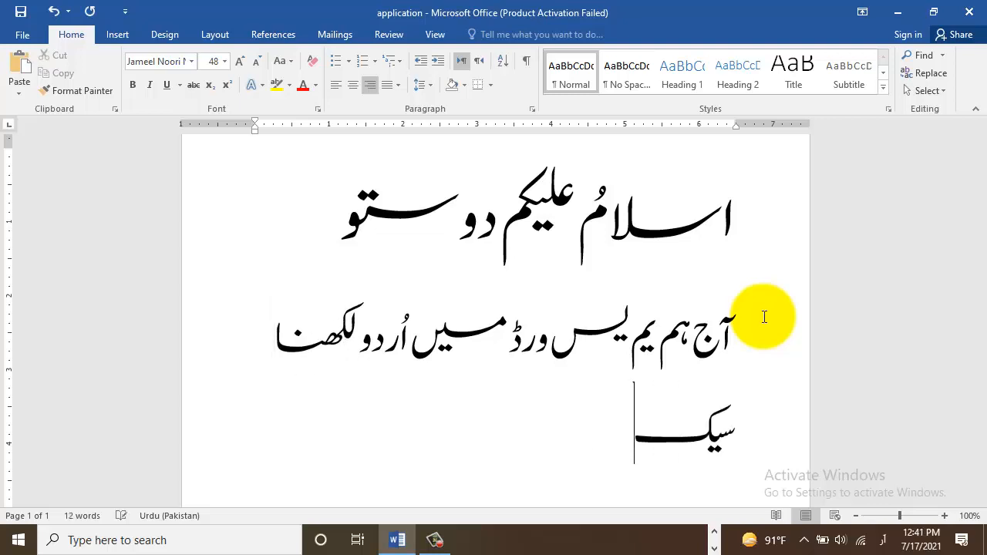
text(نگ)
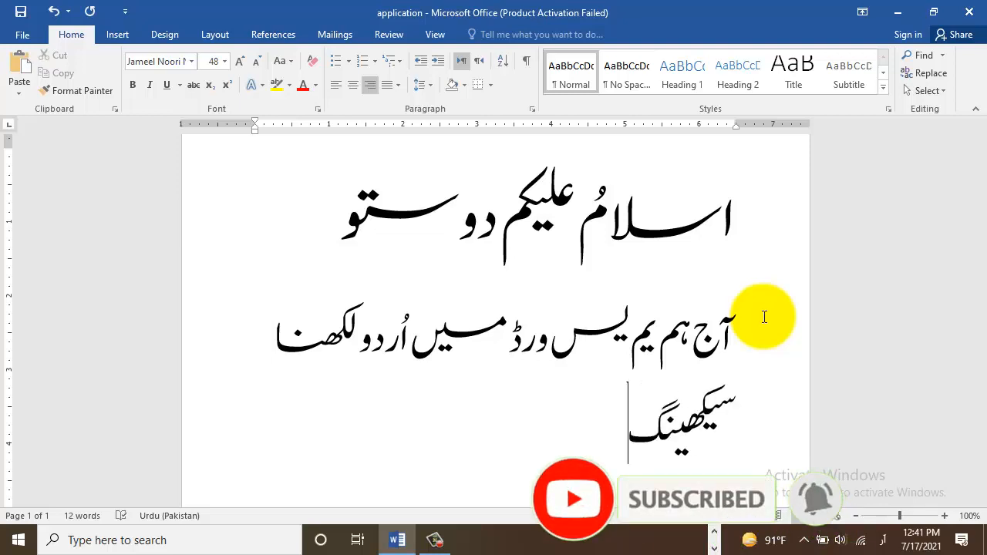
text(ے)
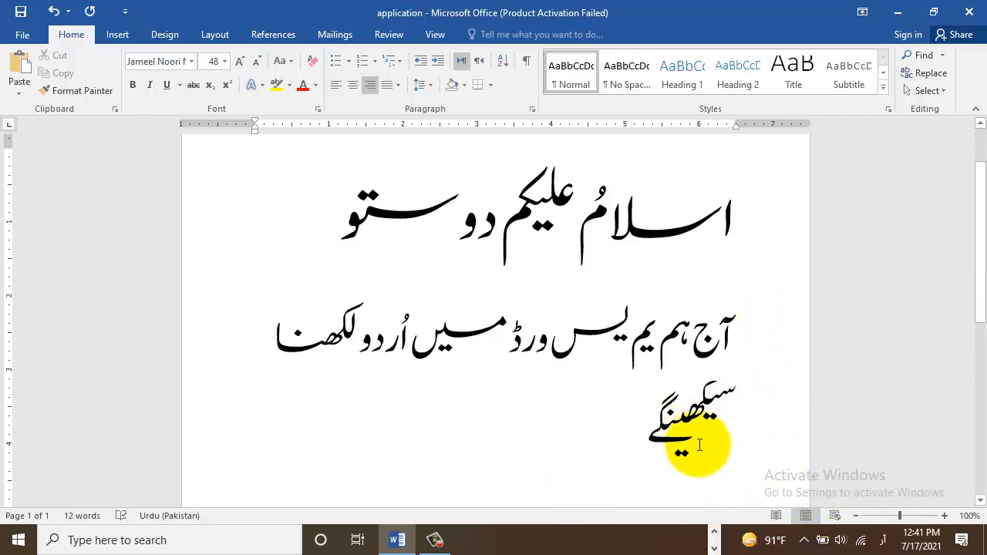
Step: Try ی as the final letter of "سیکھینگے" and restore the ending ے
drag(700, 444, 754, 425)
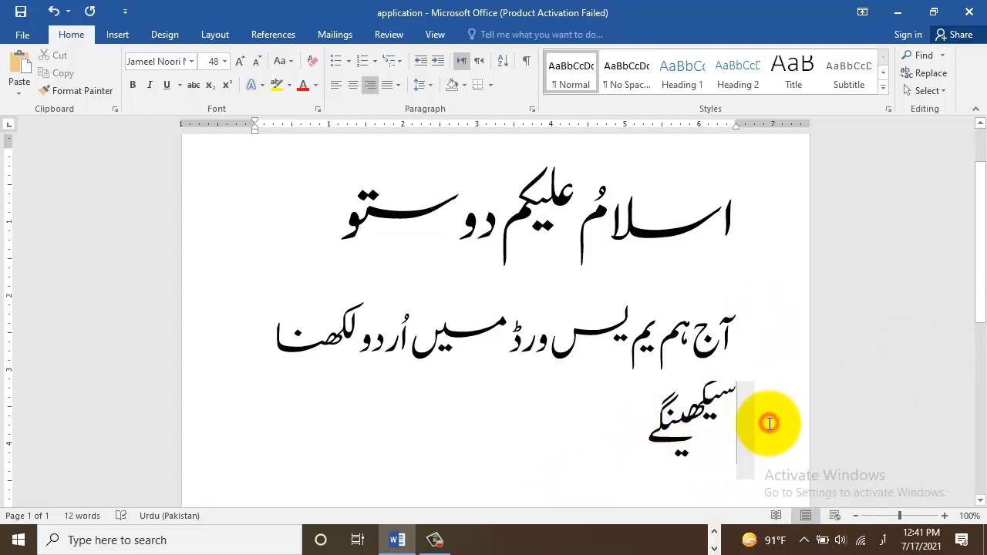
click(762, 422)
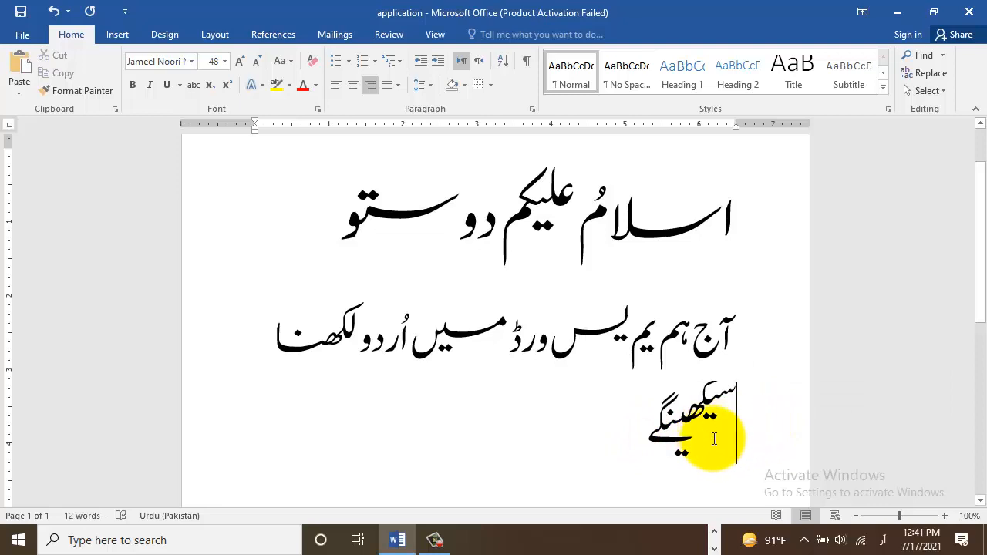
key(BackSpace)
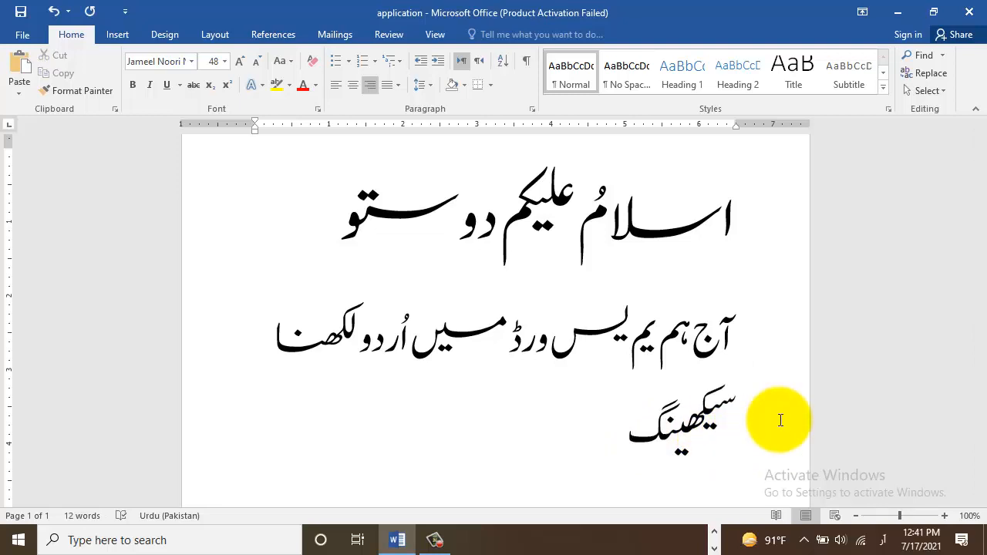
text(ی)
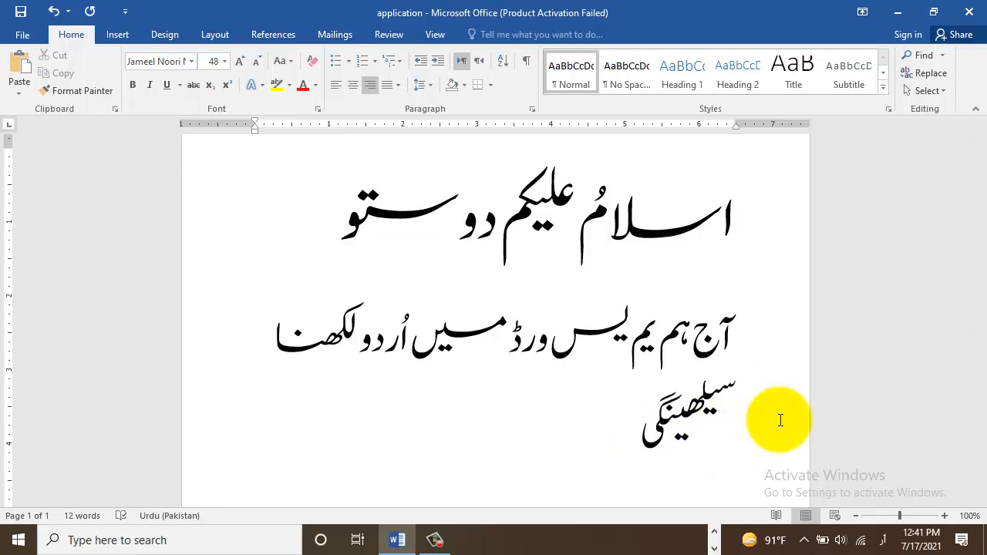
key(BackSpace)
text(ے)
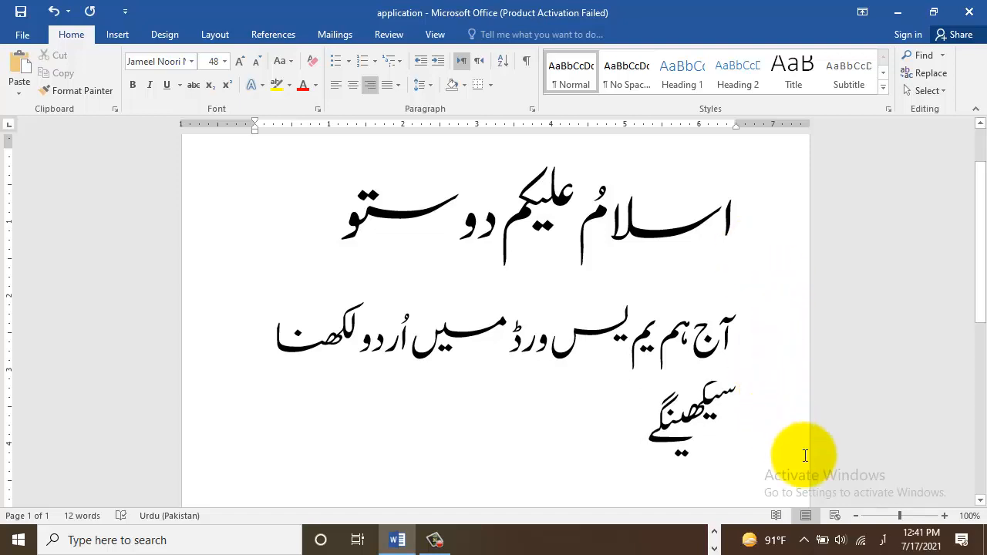
click(435, 540)
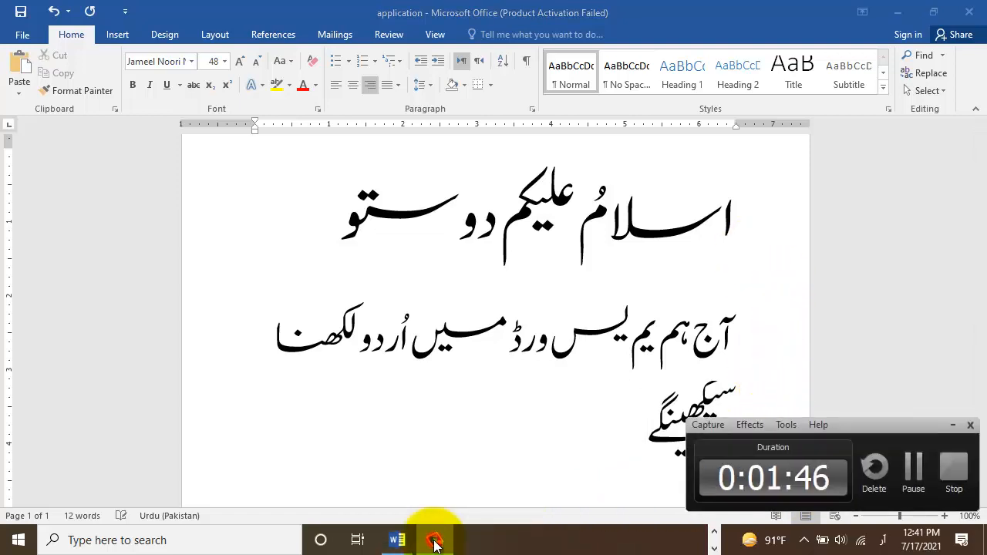
click(943, 471)
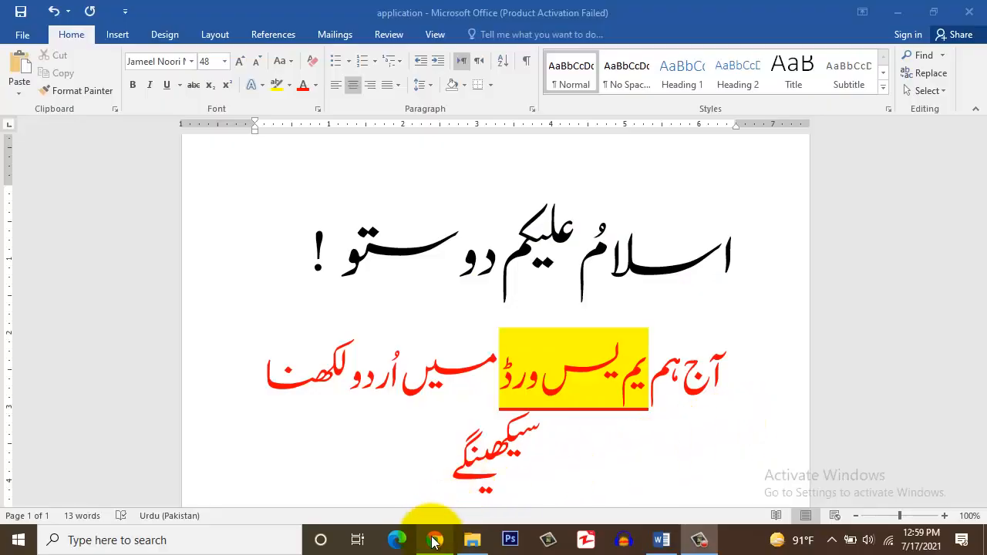
Step: Switch to Chrome and show the downloaded Urdu_Phonetic_kb_v1.0.zip in its folder, with the folder window maximized
click(434, 539)
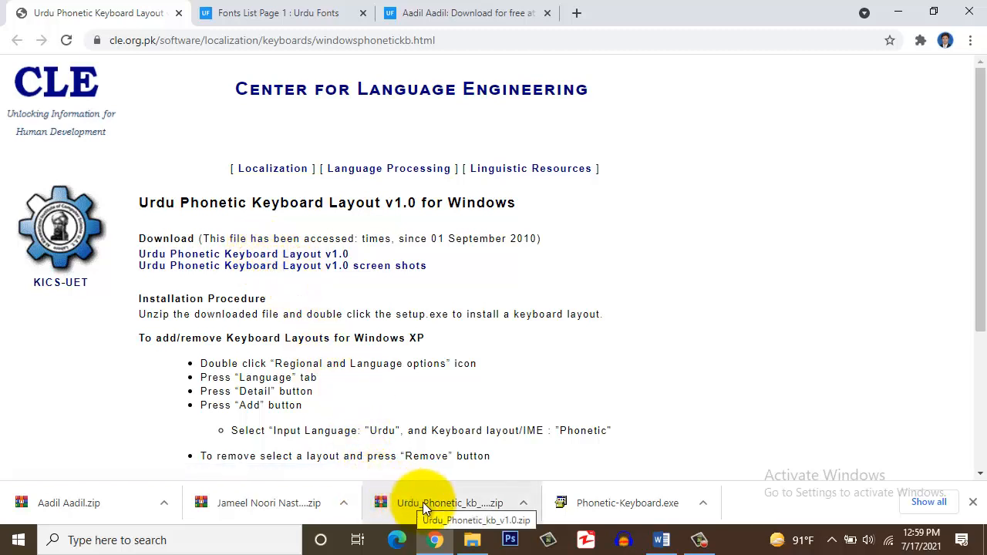
click(522, 504)
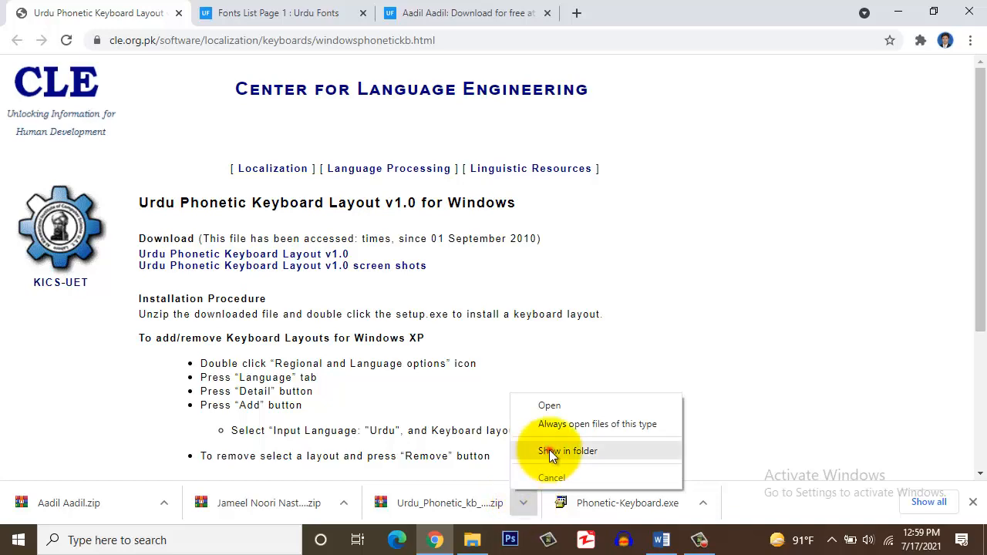
click(549, 449)
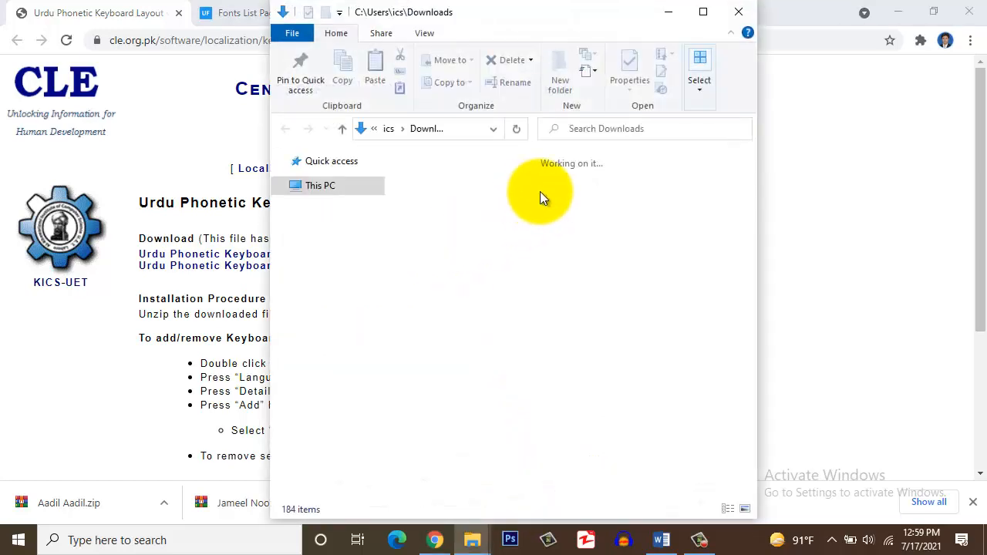
click(705, 13)
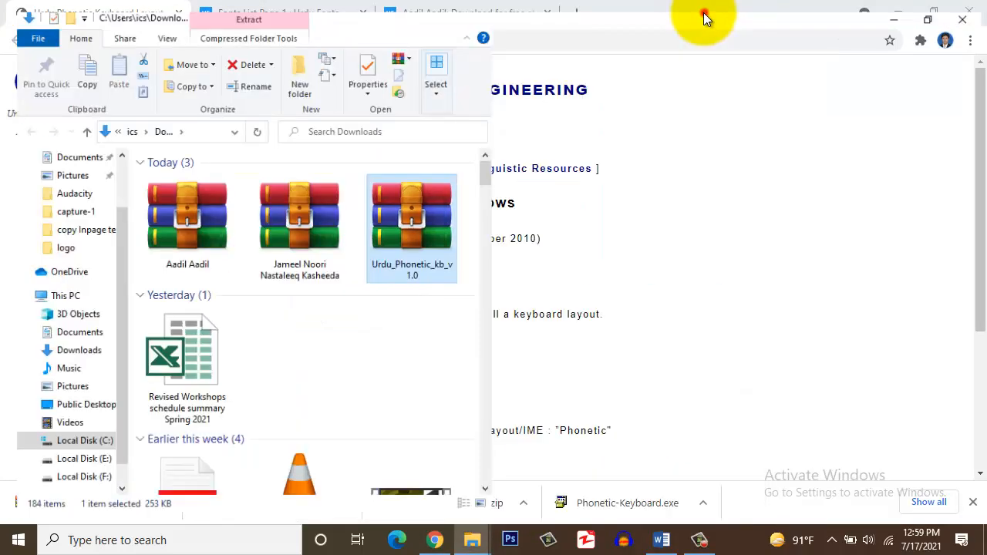
Step: Extract the Urdu_Phonetic_kb_v1.0 archive directly into Downloads and open the extracted folder
right_click(370, 204)
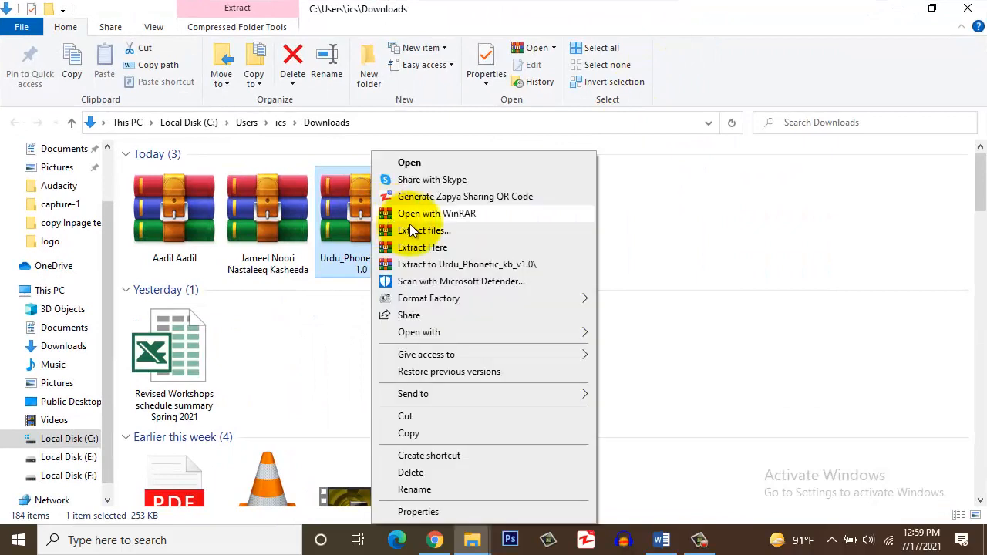
click(437, 248)
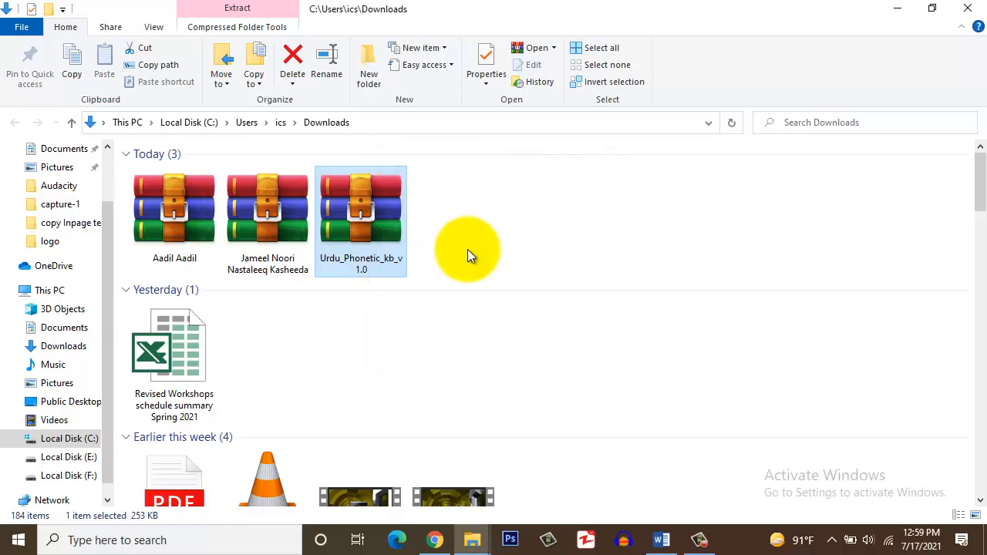
click(455, 219)
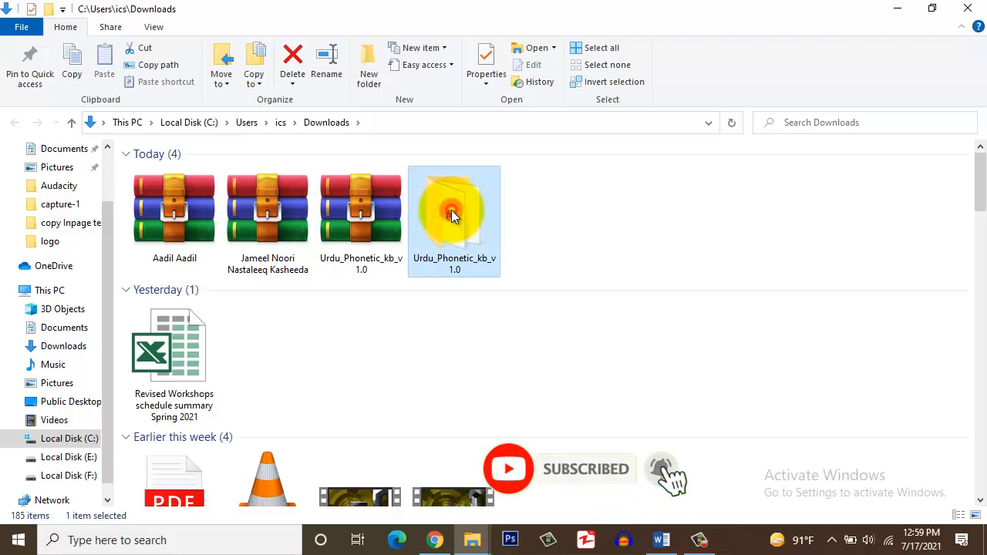
double_click(451, 209)
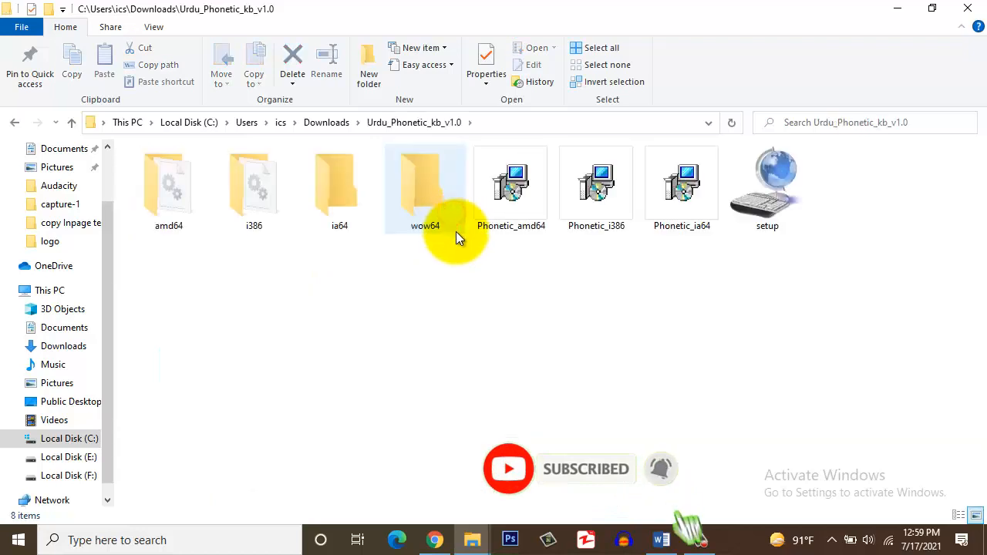
Step: Install the Phonetic_amd64 keyboard layout package and close the installer once it finishes
click(514, 189)
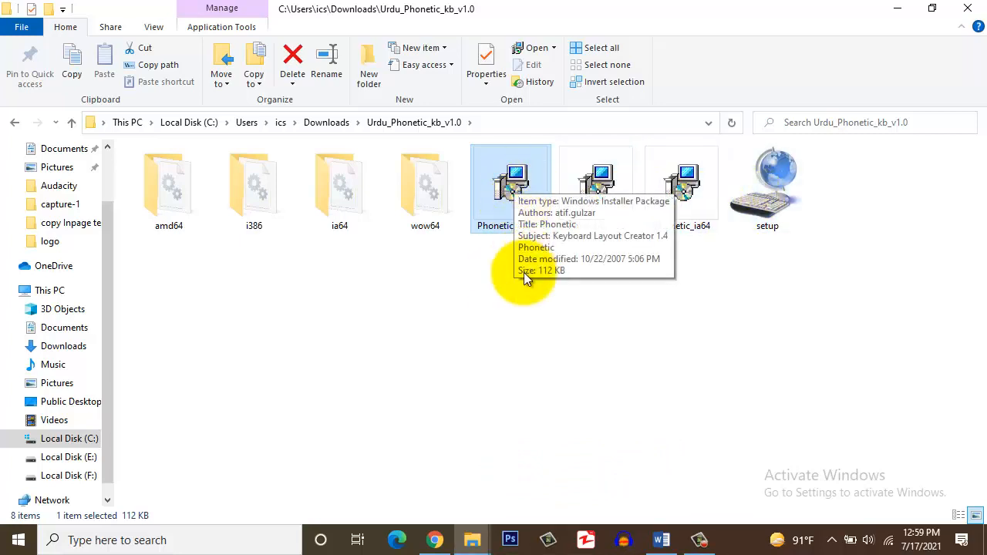
double_click(515, 184)
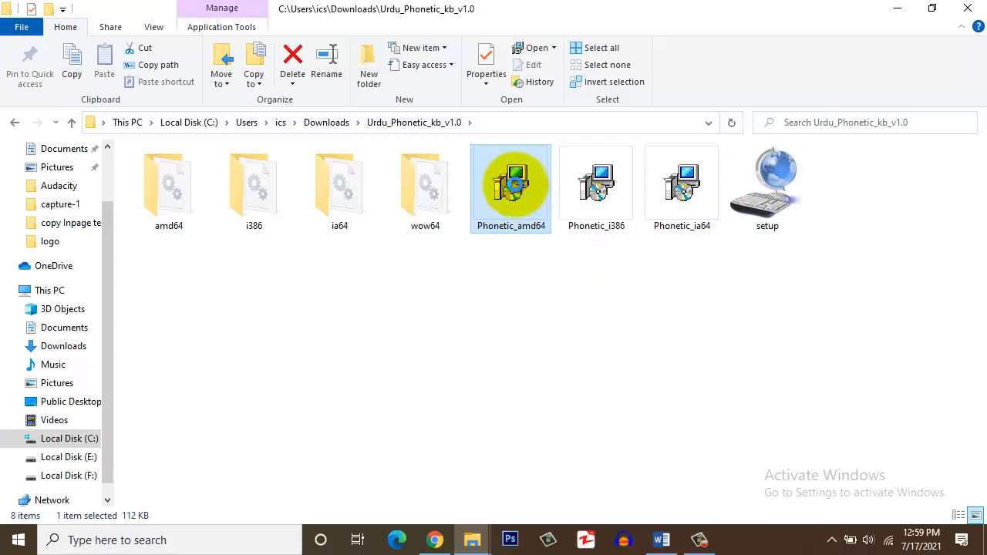
right_click(515, 184)
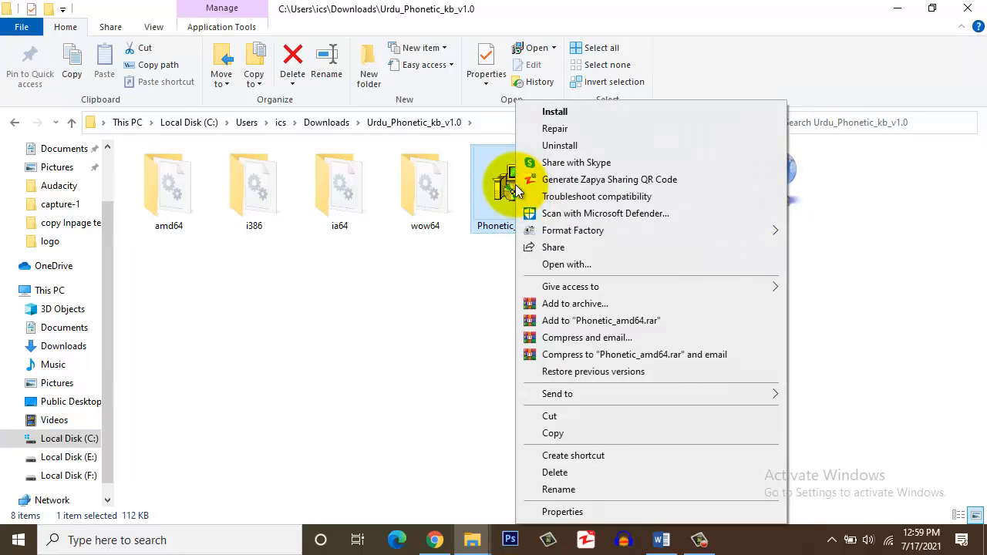
click(546, 110)
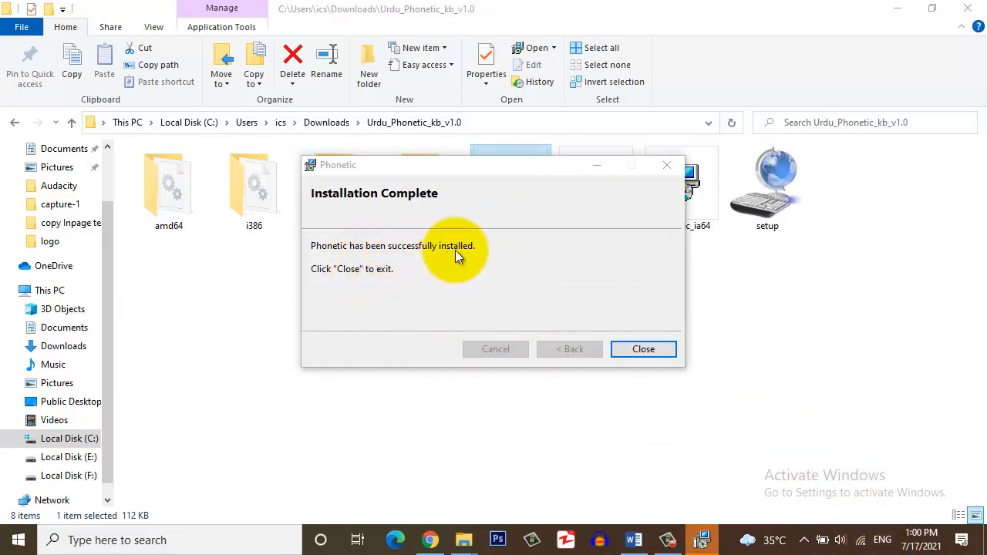
click(652, 349)
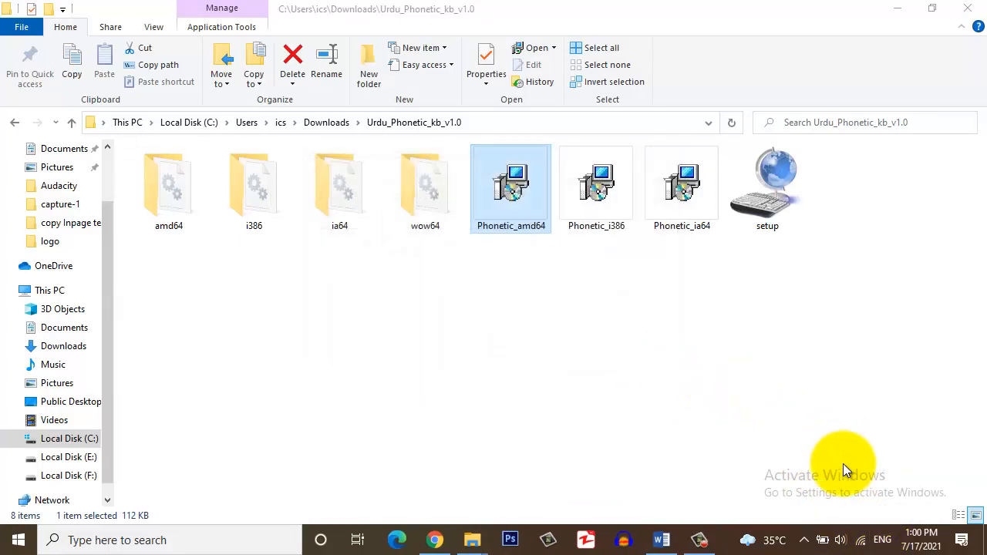
Step: Check the list of available input languages for the Urdu (Pakistan) Phonetic keyboard, leaving English (United States) active
click(884, 541)
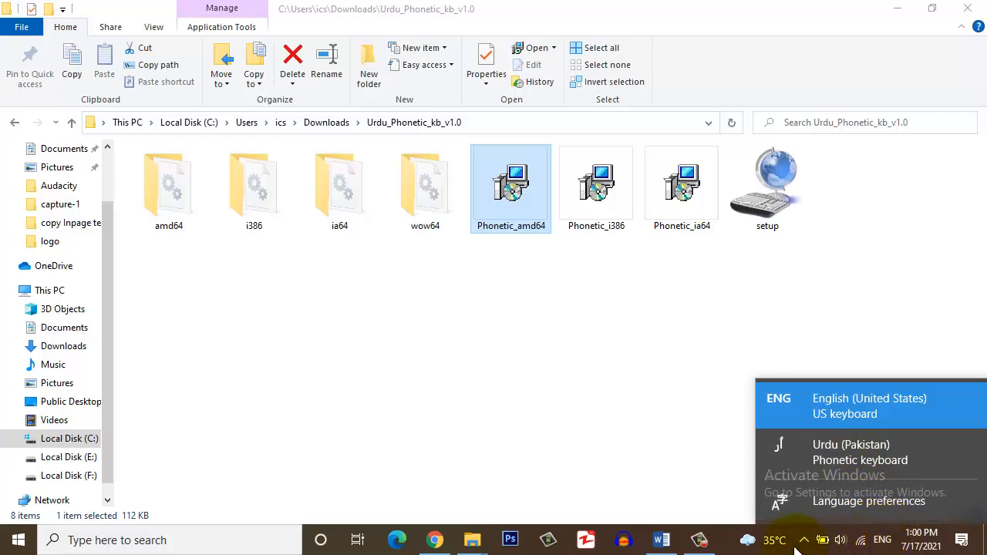
click(587, 301)
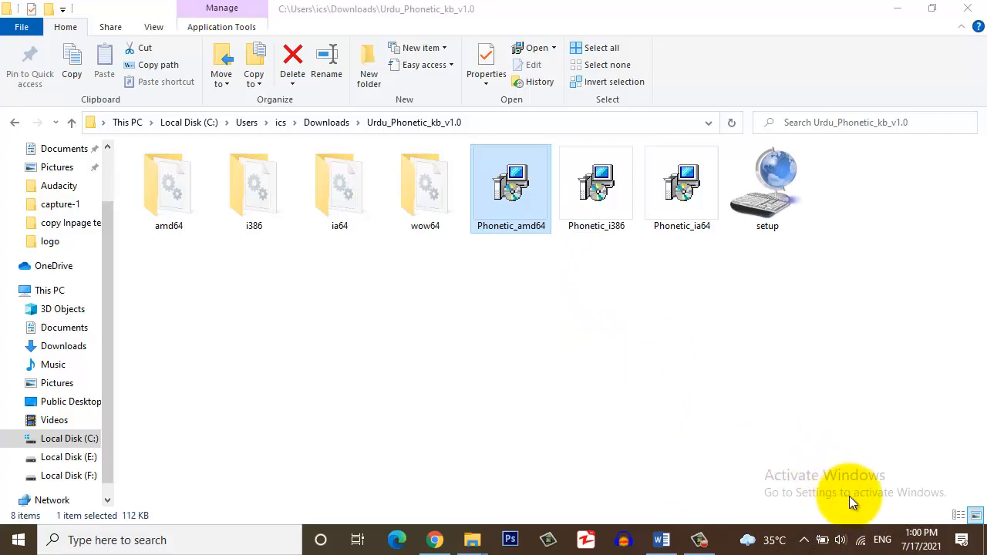
click(880, 542)
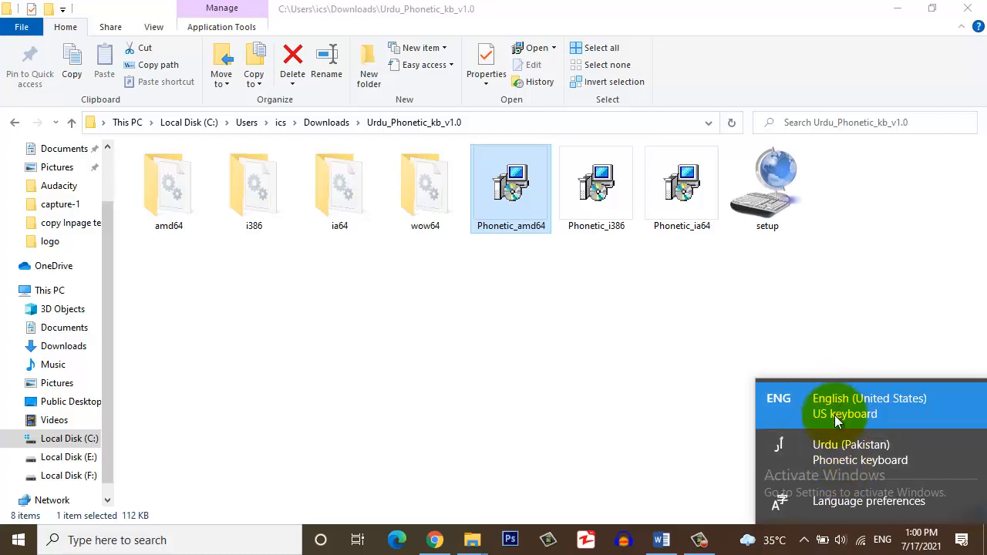
click(591, 345)
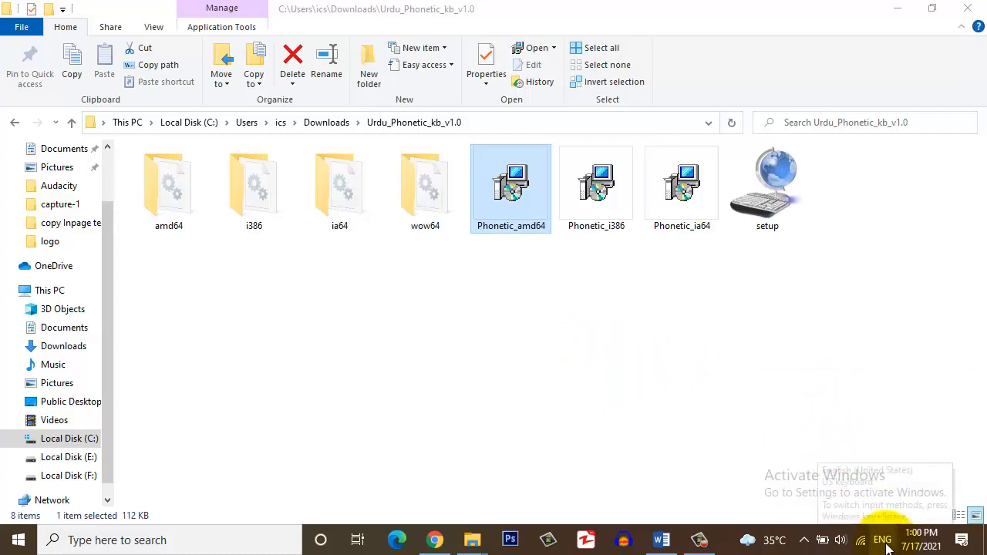
click(529, 309)
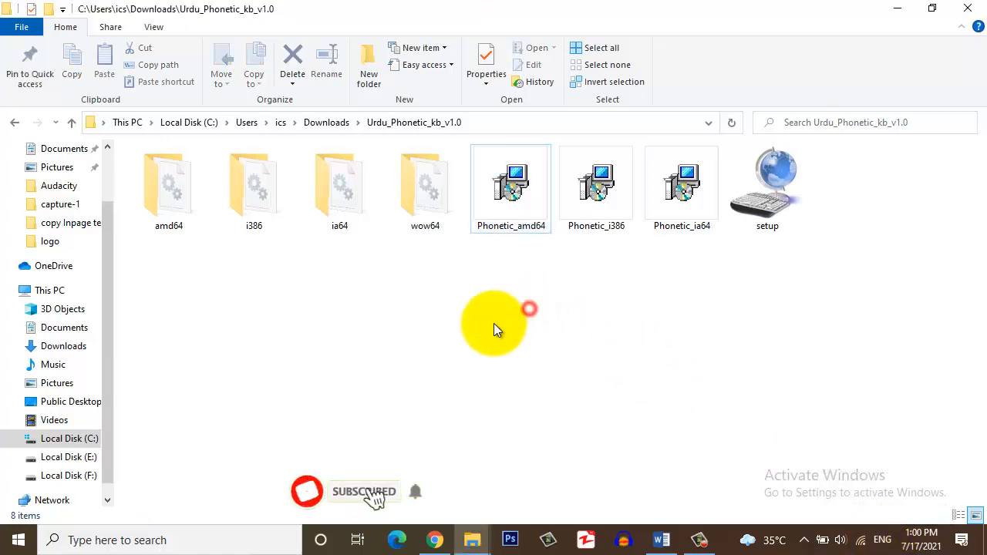
Step: Search Windows for the language settings, open them and go to the keyboard input settings
click(140, 539)
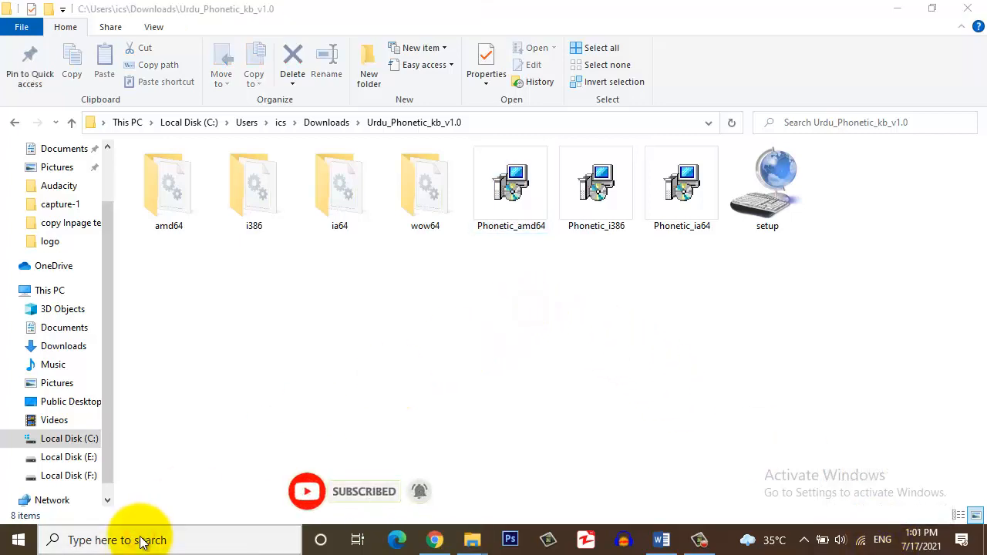
text(languag)
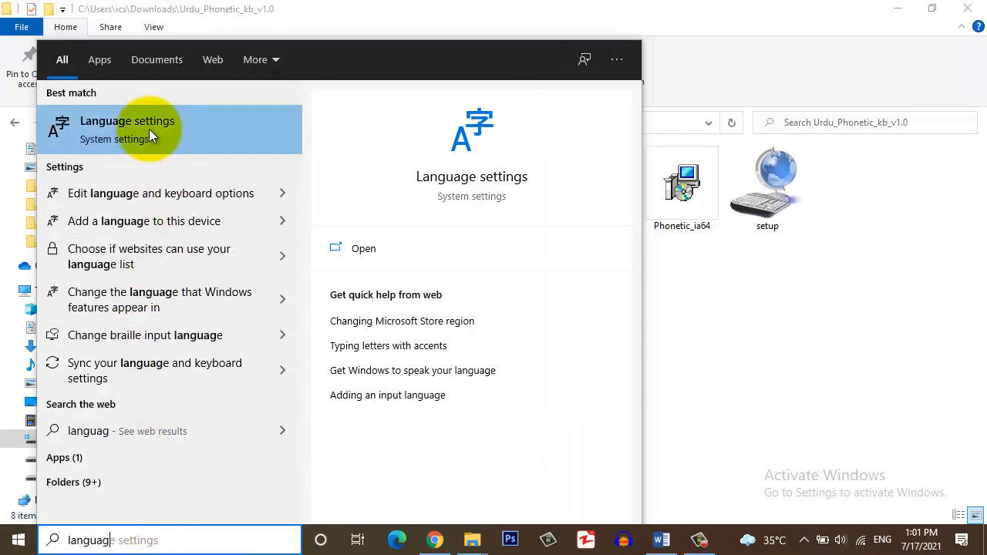
click(462, 178)
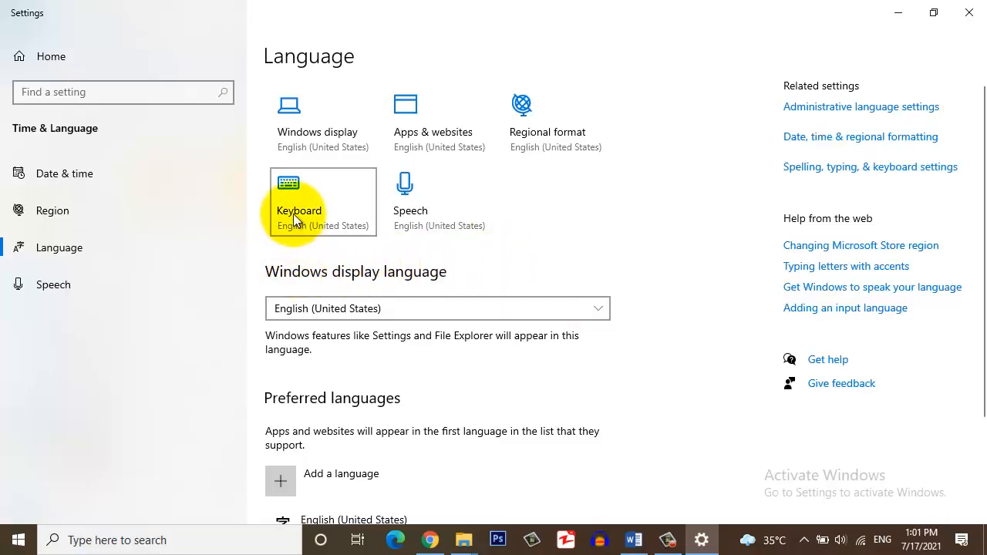
click(294, 209)
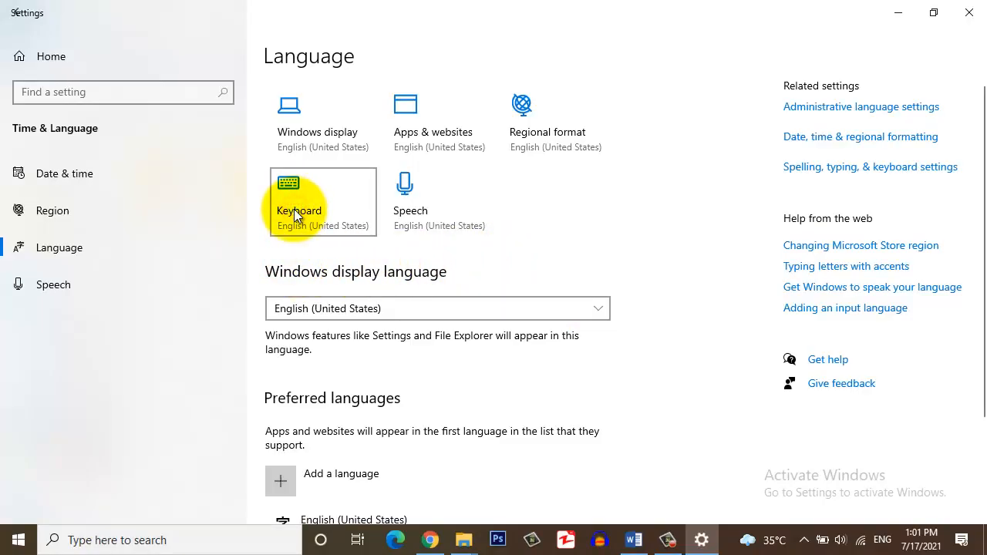
Step: Switch the default input method override to Urdu (Pakistan) - Phonetic and back to English (United States) - US
click(280, 180)
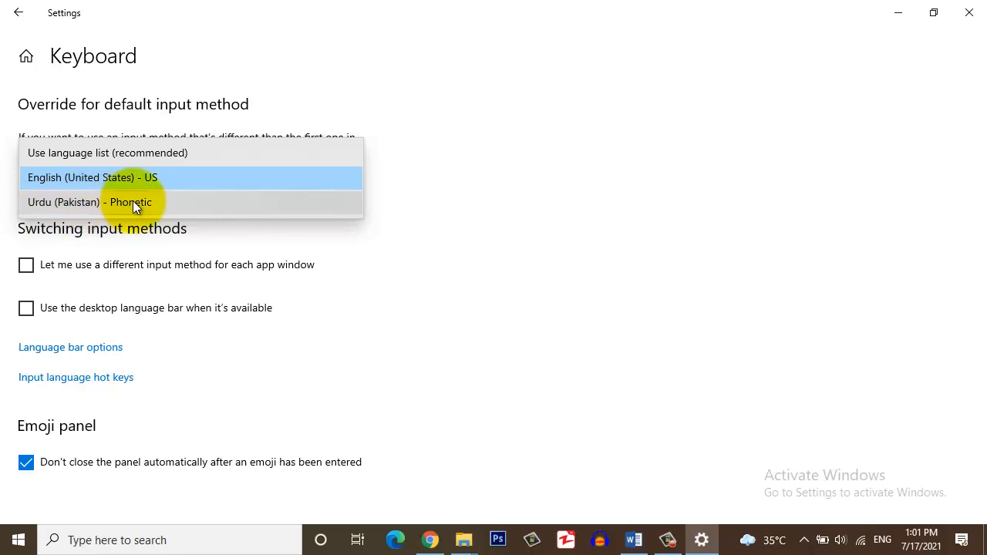
click(133, 202)
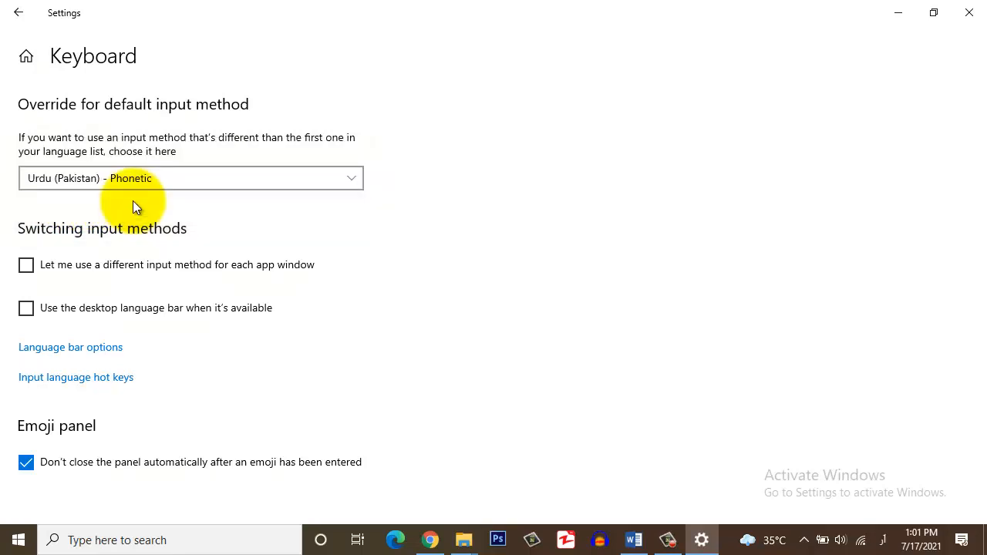
click(157, 178)
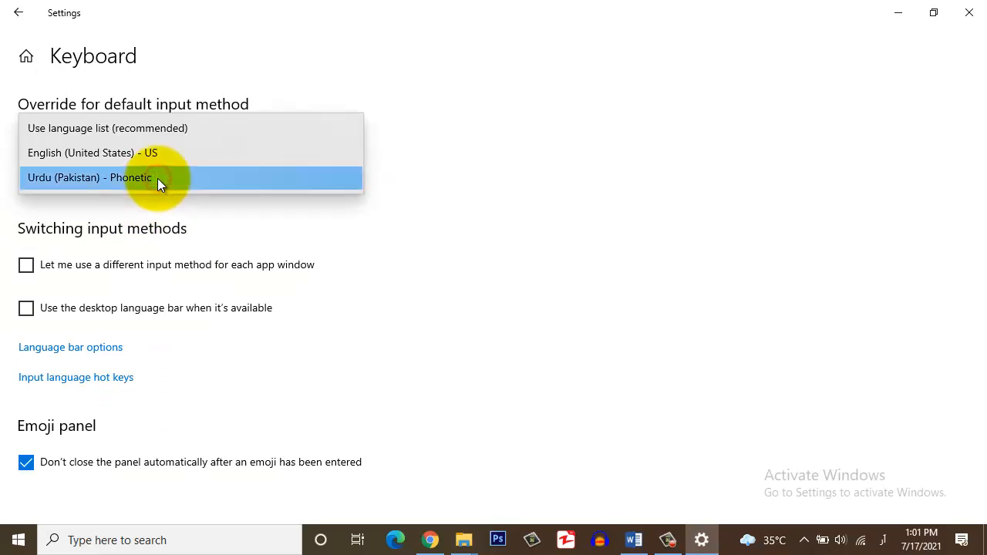
click(129, 151)
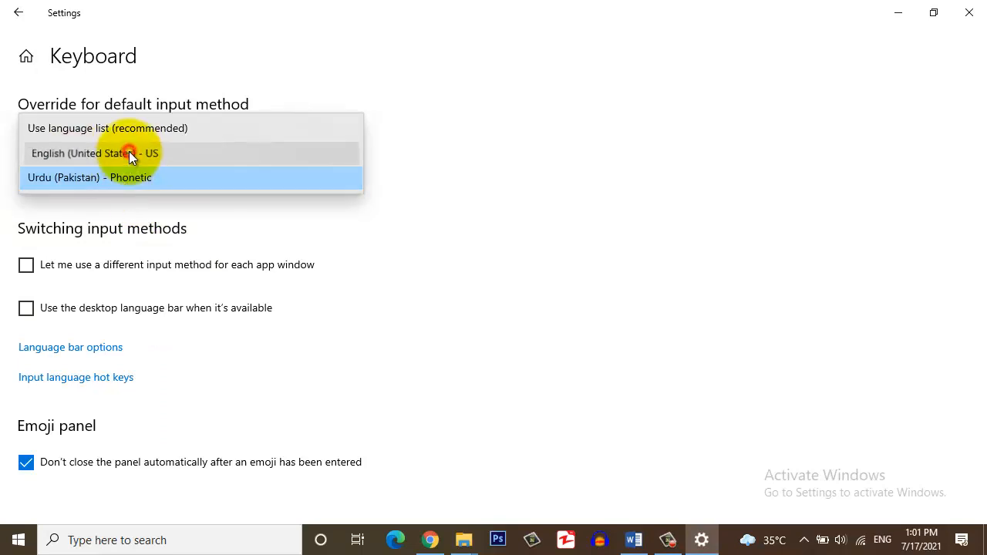
Step: Check the list of active input languages for the Urdu keyboard and close the Settings window
click(883, 543)
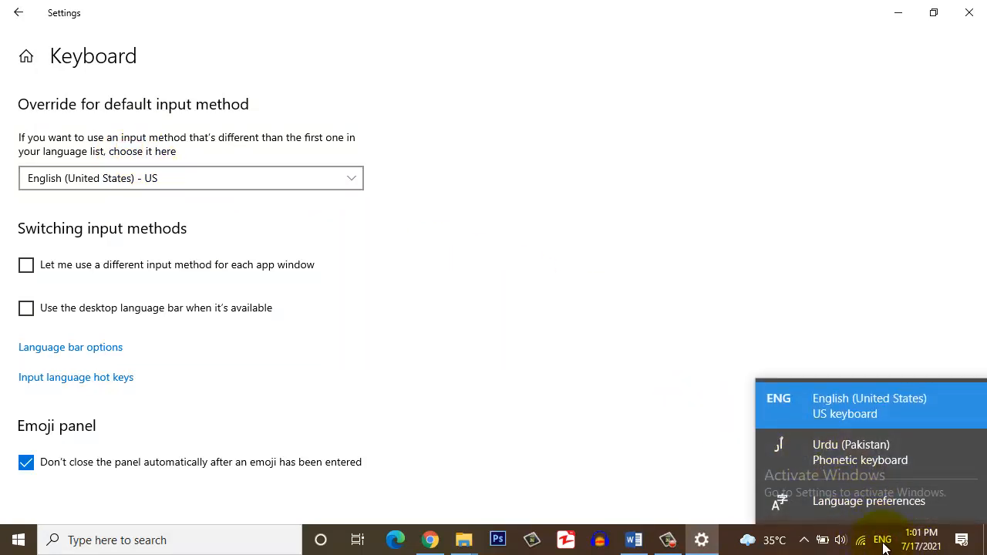
click(969, 12)
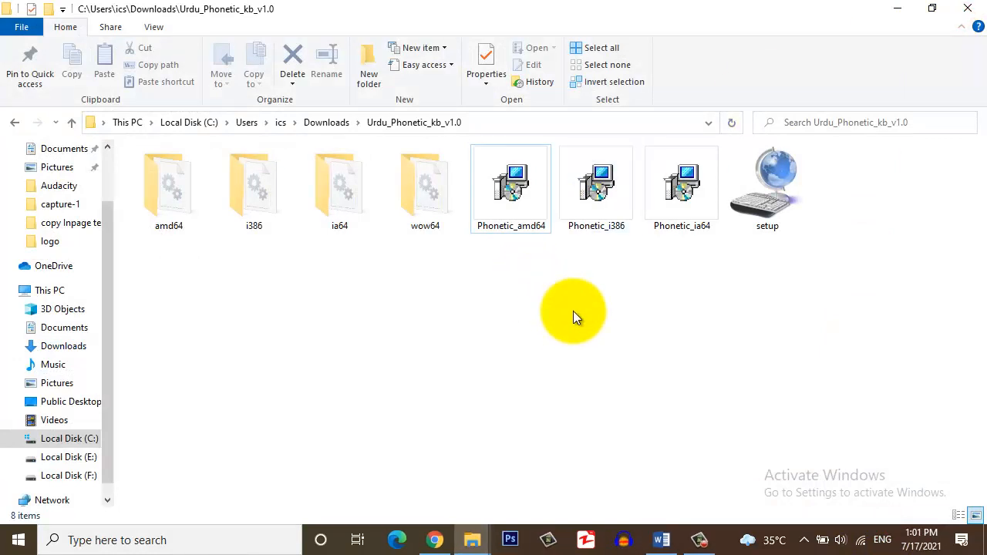
Step: Switch to the Word document and delete the red Urdu sentence below the greeting line
click(661, 539)
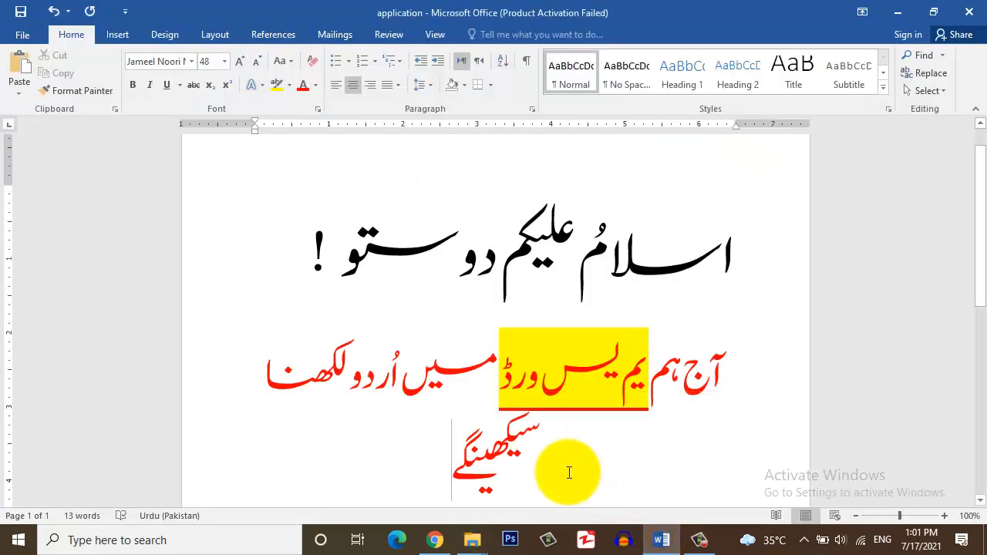
drag(619, 397, 722, 376)
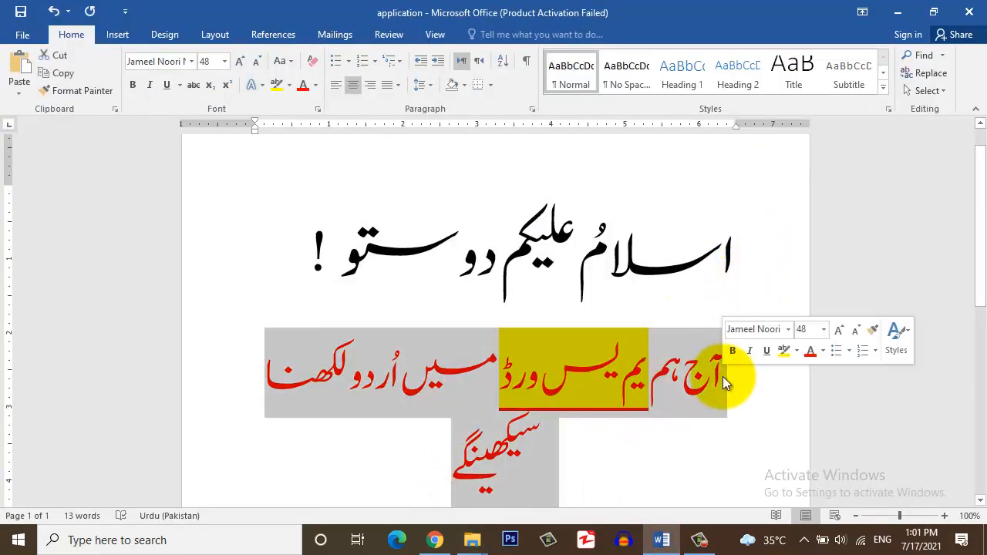
key(Delete)
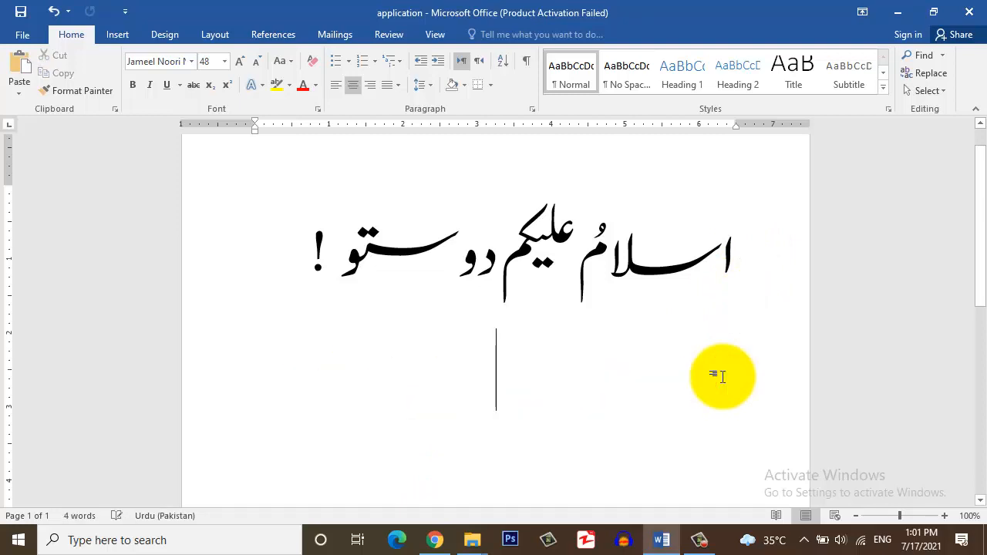
Step: Check the font list for Jameel Noori Nastaleeq and place the cursor at the start of the greeting line
click(190, 63)
click(189, 63)
click(189, 63)
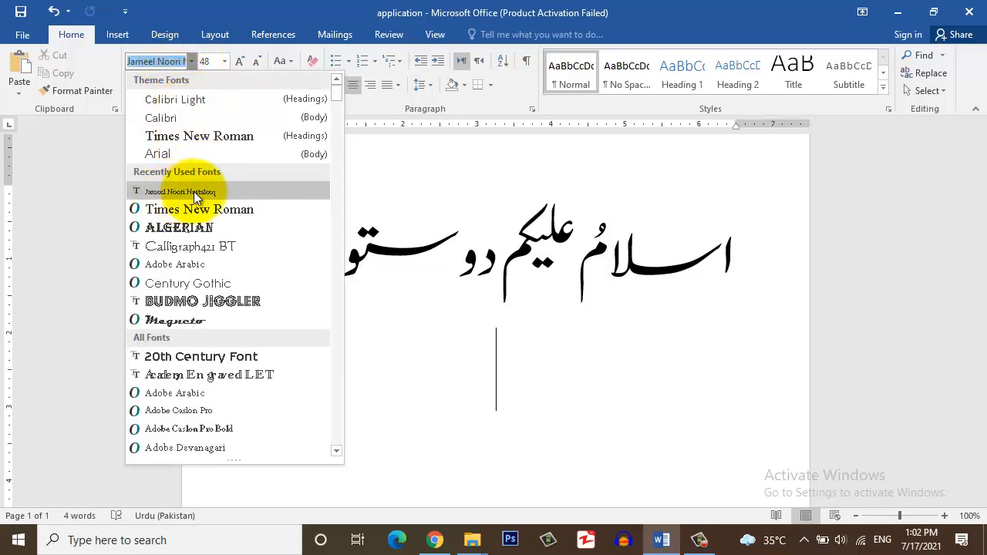
click(470, 296)
drag(461, 257, 734, 264)
click(734, 261)
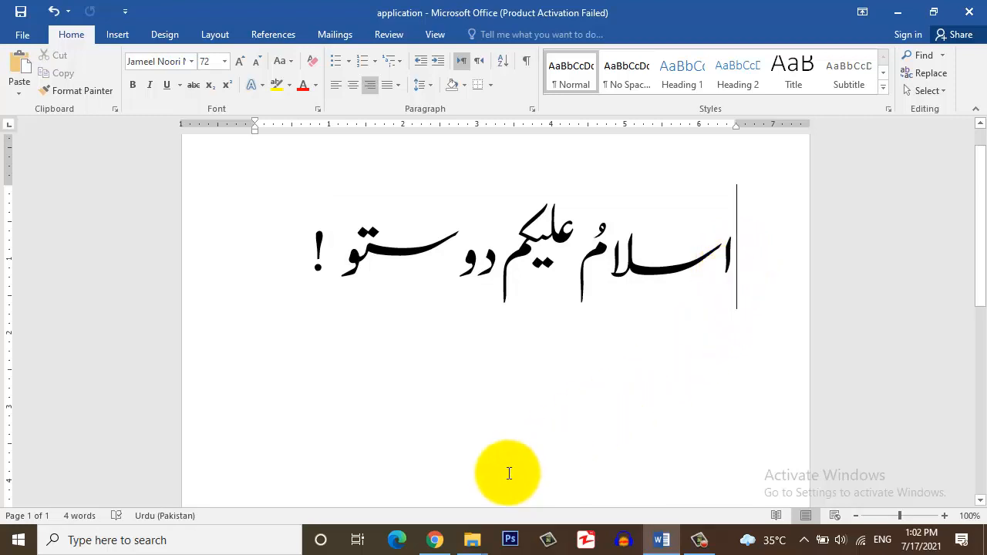
Step: Switch to Chrome and examine the Urdu fonts on the first page of the urdufonts.net font list
mouse_move(437, 546)
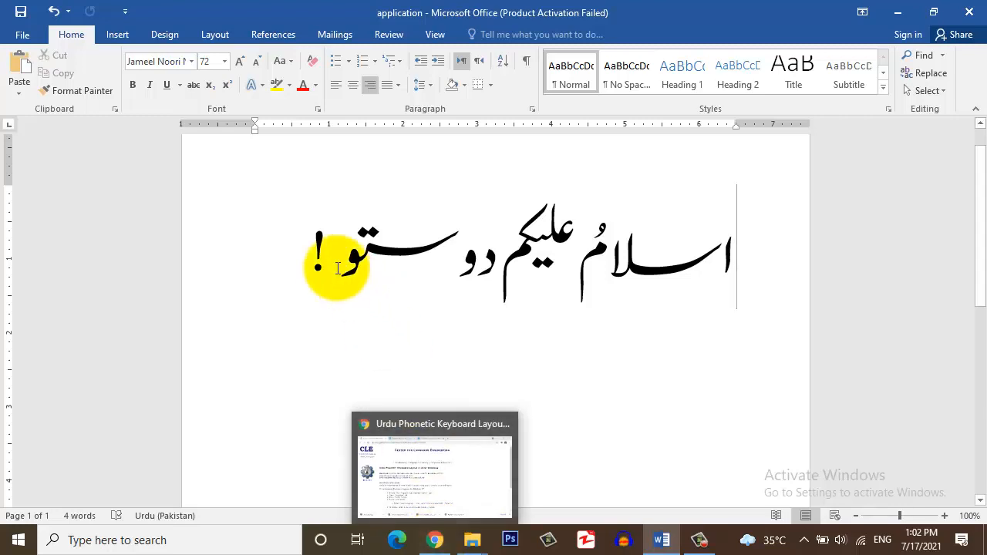
click(315, 249)
click(433, 542)
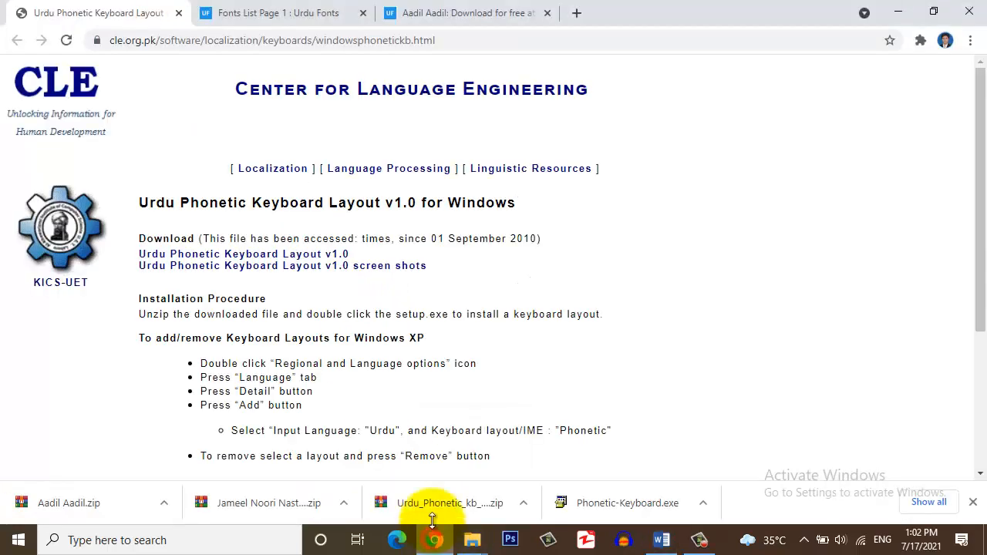
click(300, 17)
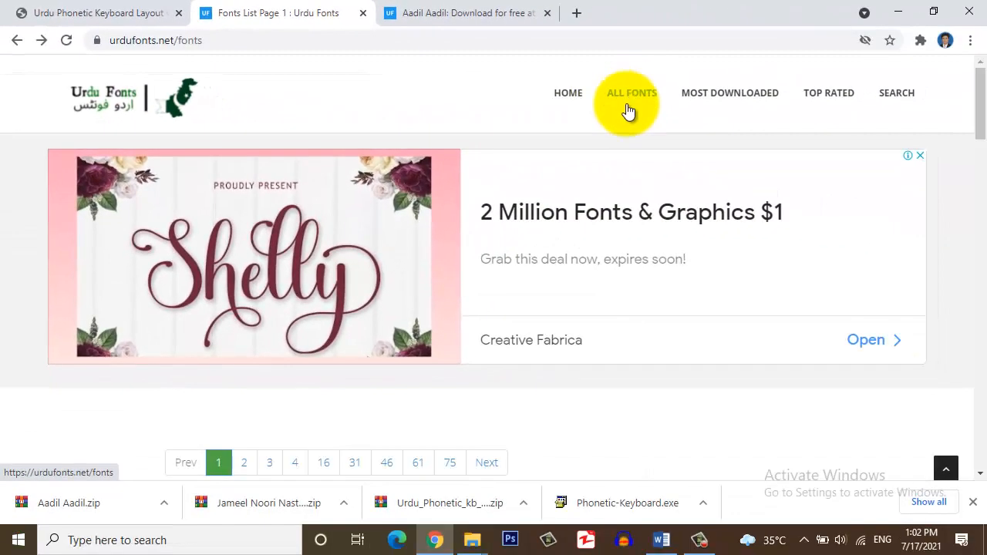
scroll(570, 305, down, 4)
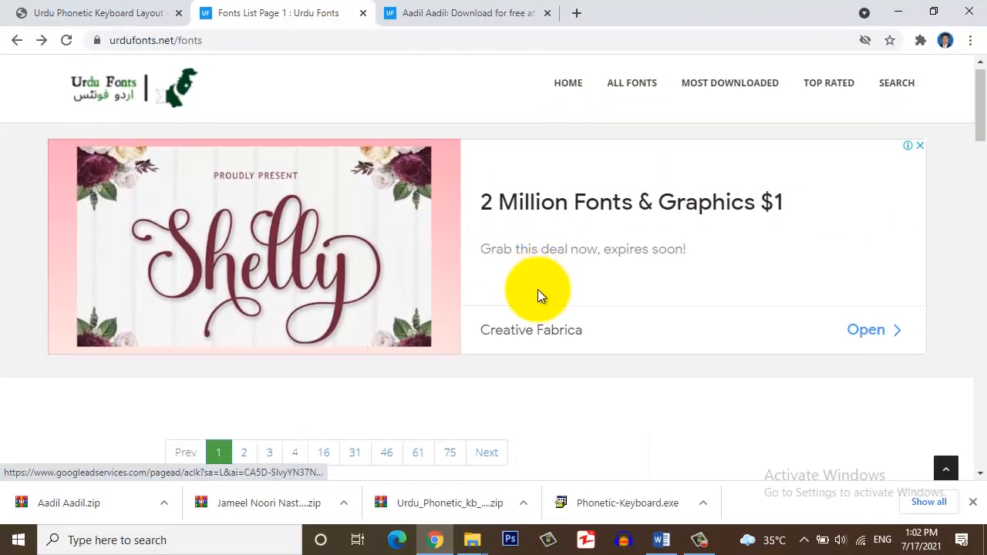
scroll(538, 295, down, 5)
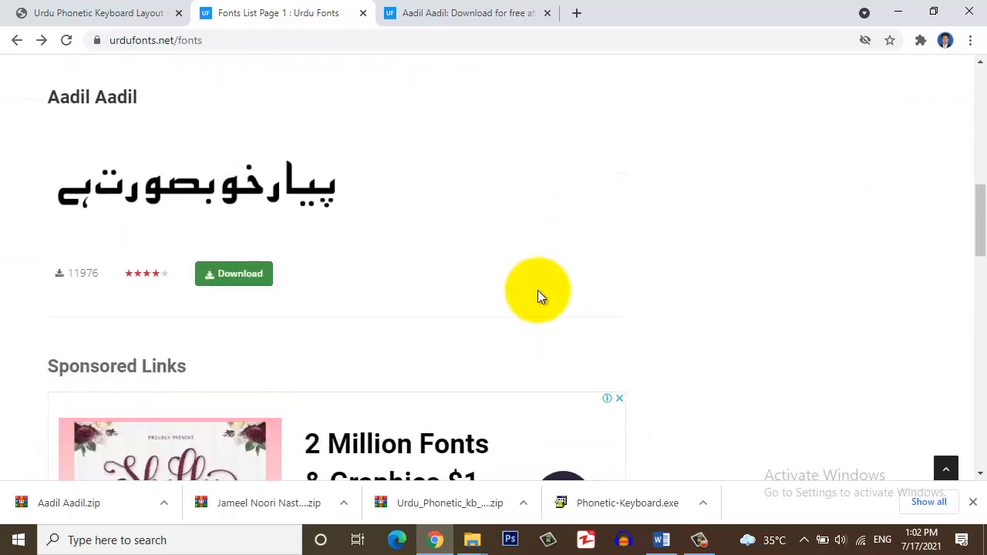
scroll(537, 295, up, 6)
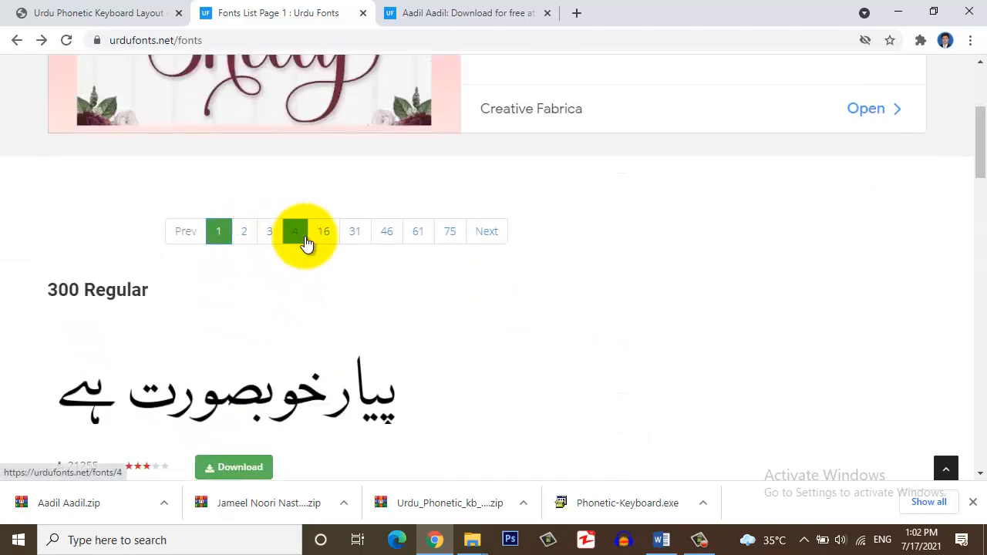
scroll(374, 301, down, 2)
scroll(371, 304, down, 2)
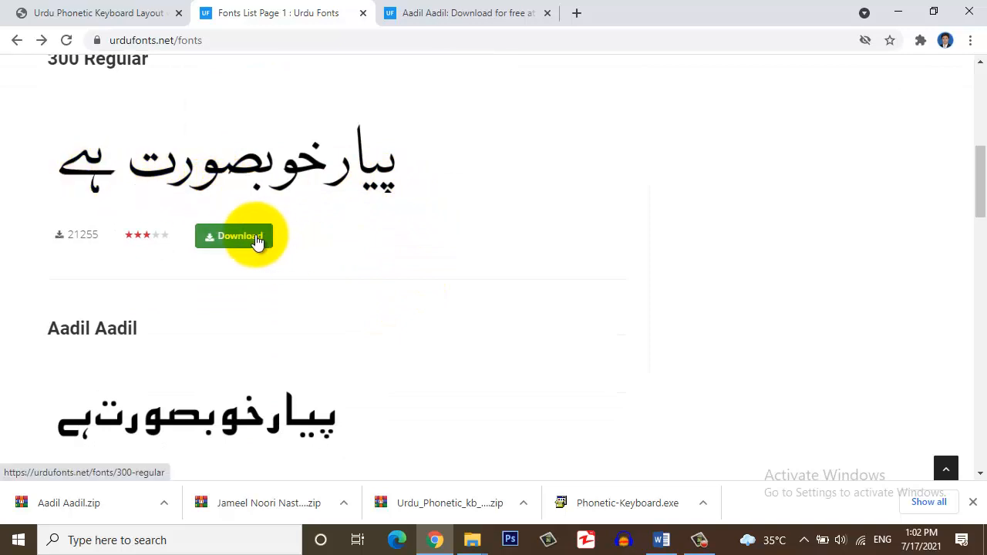
scroll(247, 245, down, 3)
scroll(244, 239, down, 3)
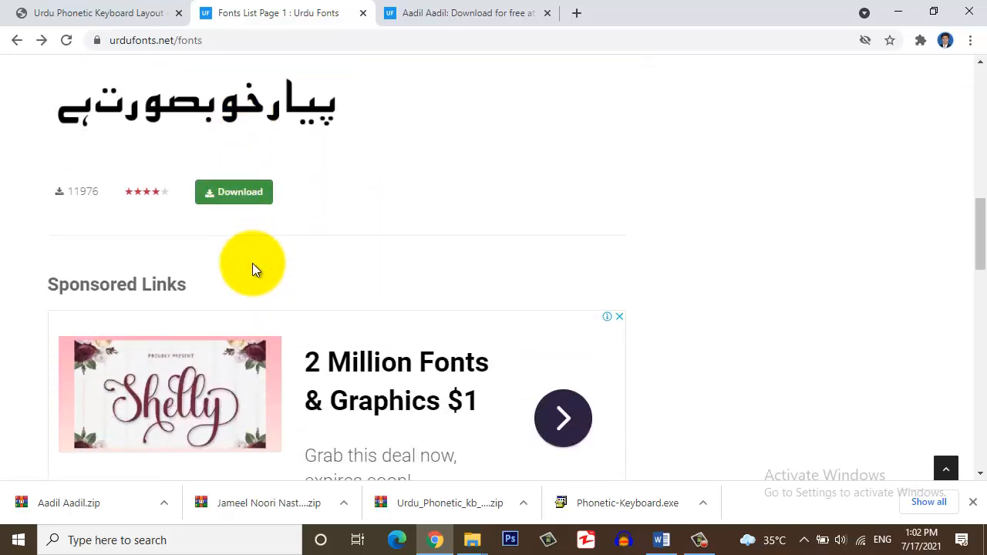
scroll(253, 267, down, 6)
scroll(252, 266, down, 3)
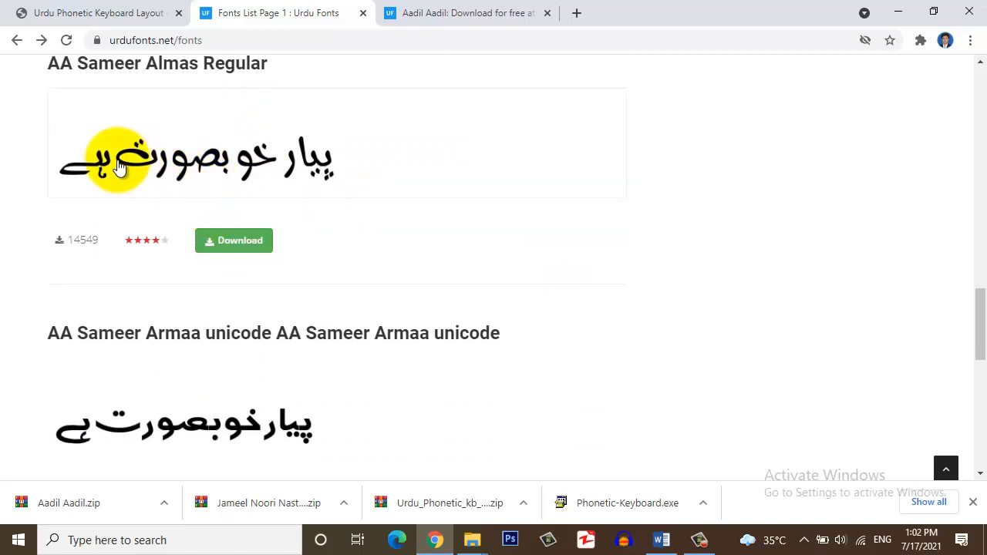
scroll(256, 258, down, 6)
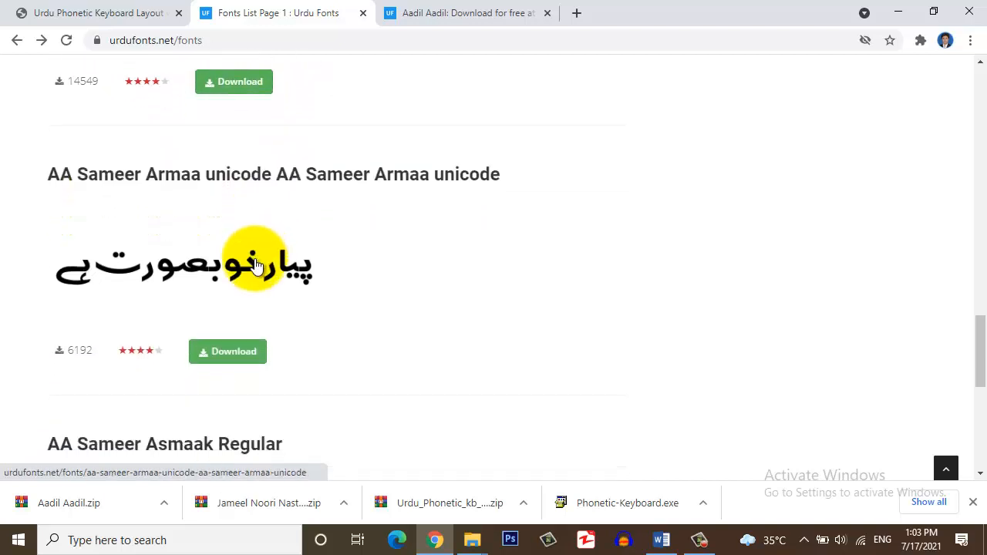
scroll(250, 224, down, 2)
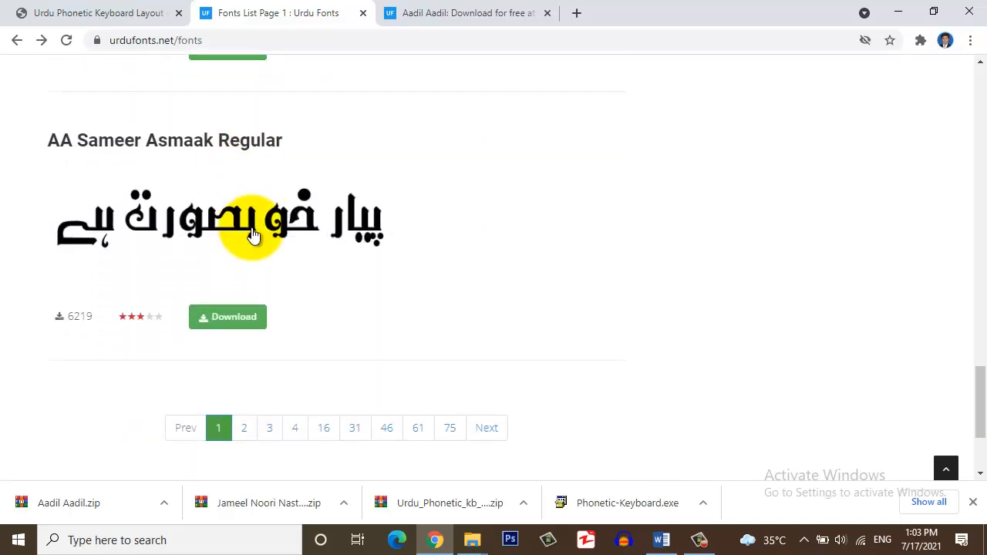
Step: Show the downloaded Aadil Aadil.zip in its folder and extract it directly into Downloads
click(164, 504)
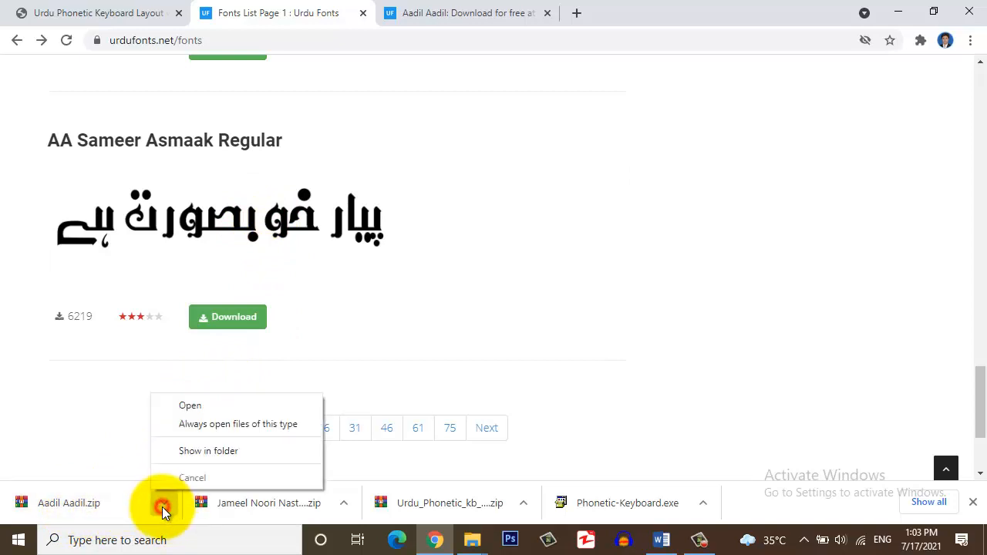
click(182, 451)
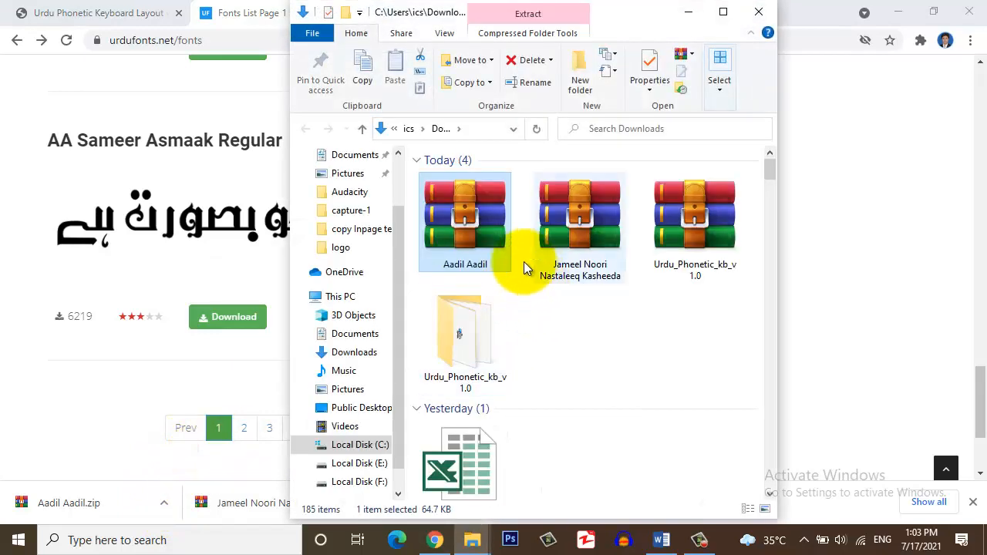
right_click(463, 211)
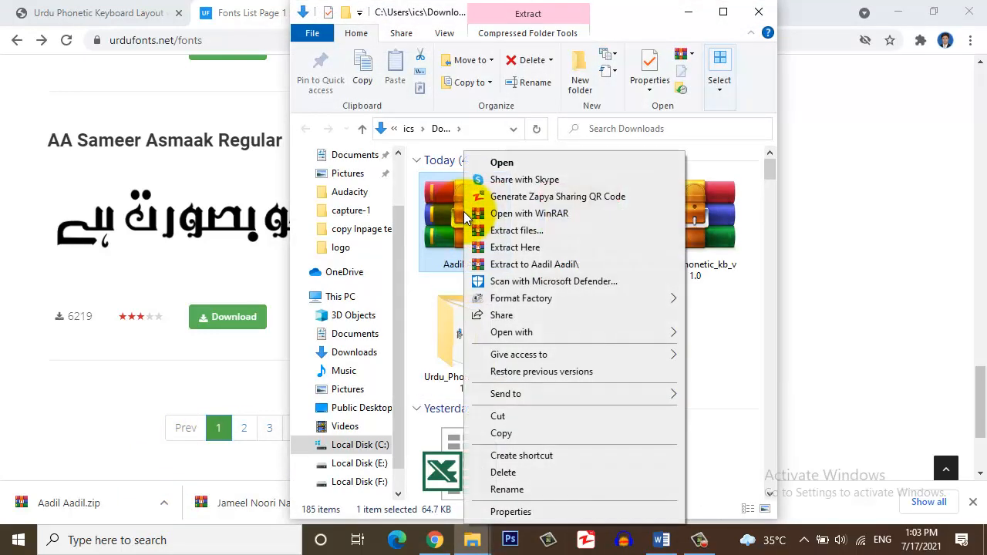
click(498, 247)
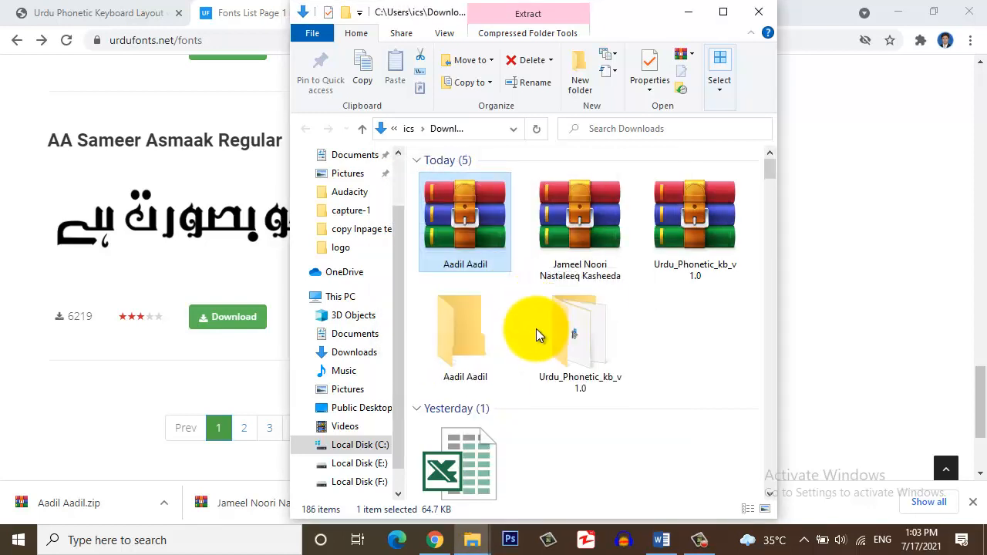
Step: Open the extracted Aadil Aadil folder, display its files as large icons and select the Aadil Aadil font file
click(576, 339)
click(465, 345)
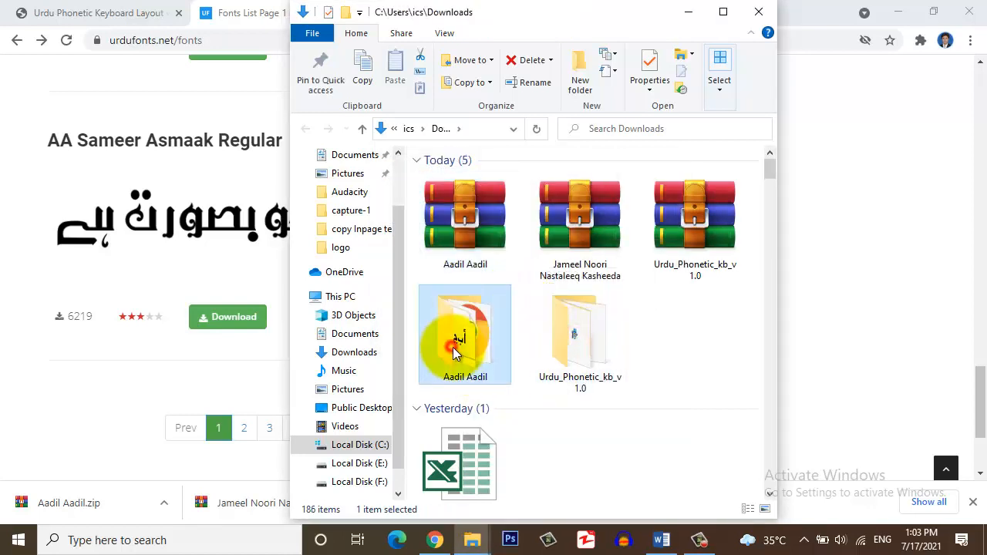
double_click(465, 340)
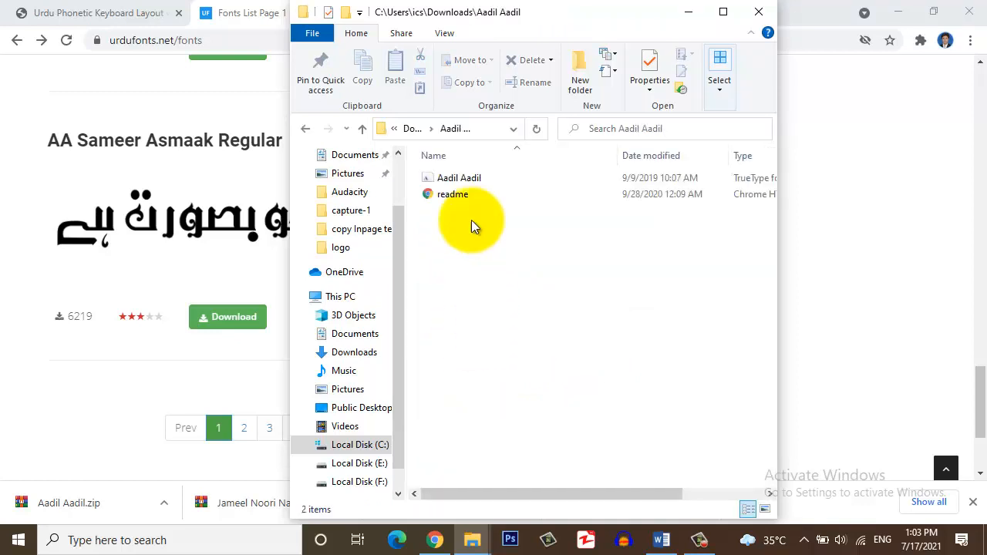
click(763, 509)
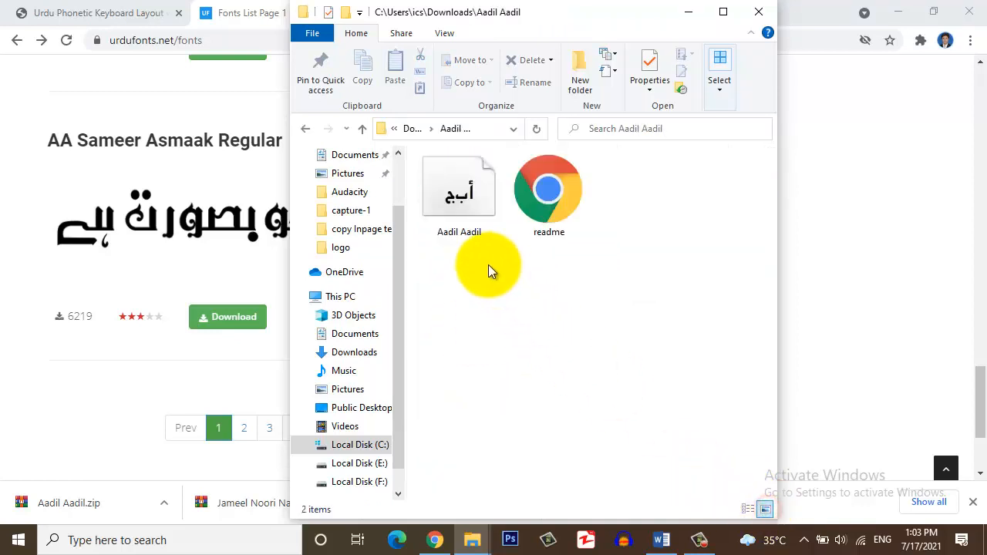
click(449, 185)
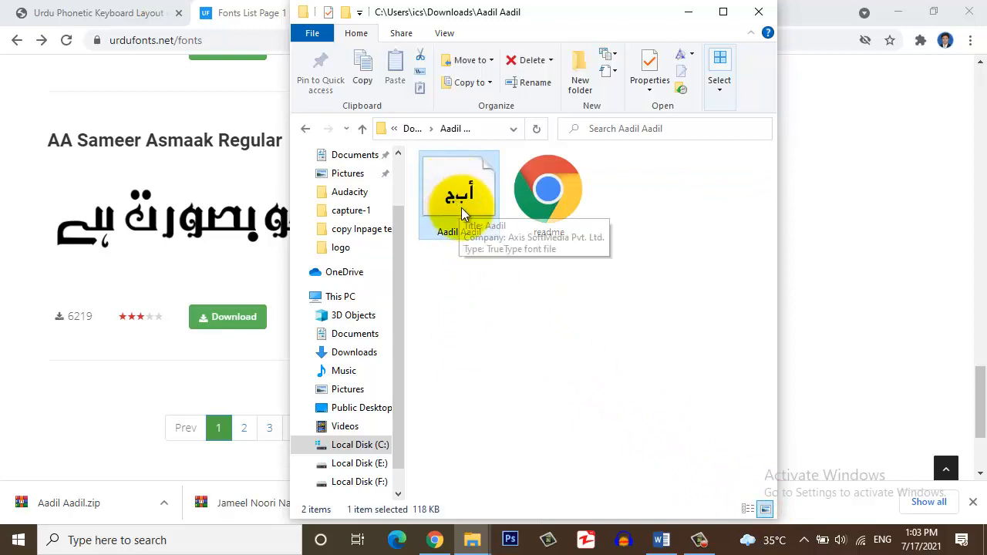
Step: Switch to Word and check whether the Aadil font is in the font list
click(659, 539)
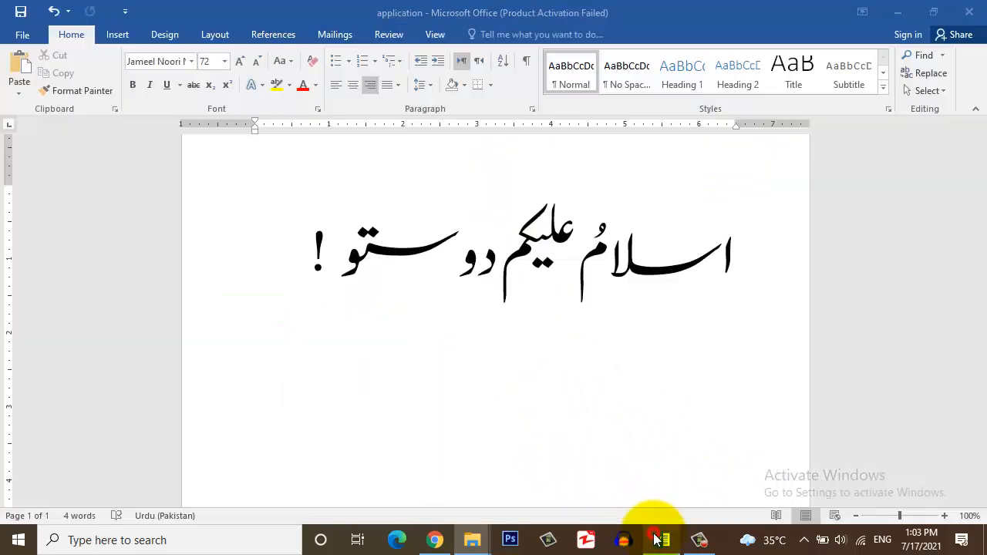
click(192, 61)
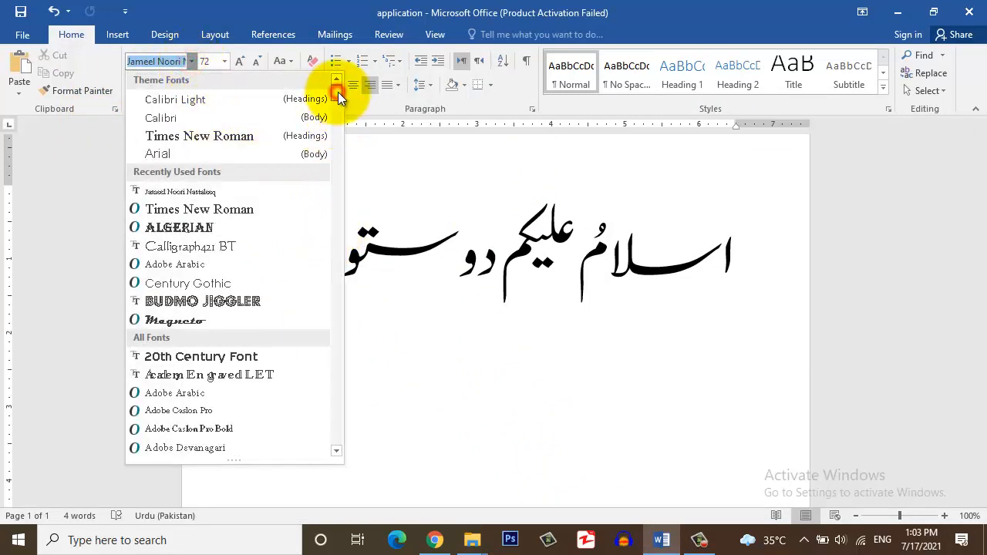
mouse_move(336, 93)
mouse_down()
mouse_move(342, 134)
mouse_move(339, 87)
mouse_up()
click(370, 149)
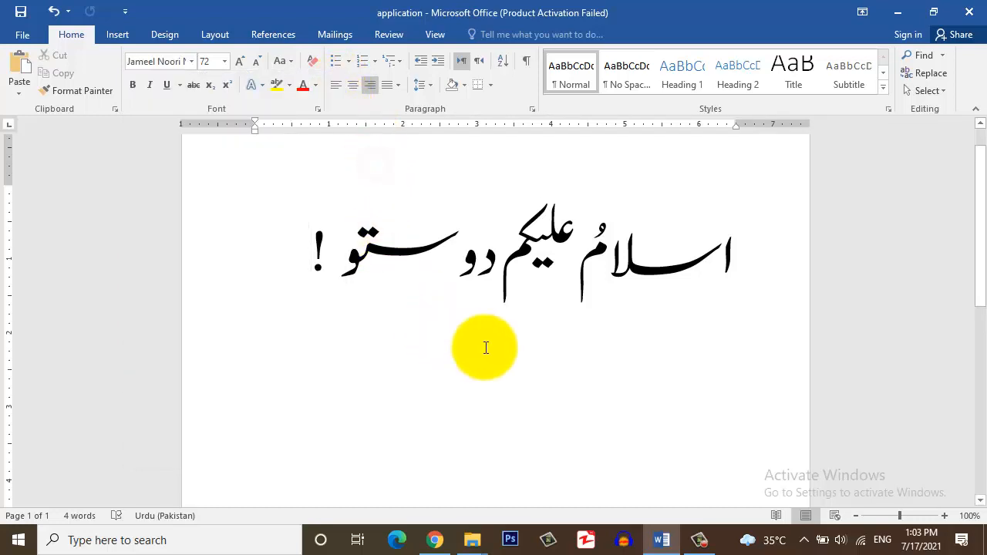
Step: Copy the Aadil Aadil font file from its Downloads folder and open the Fonts folder in Control Panel
click(655, 540)
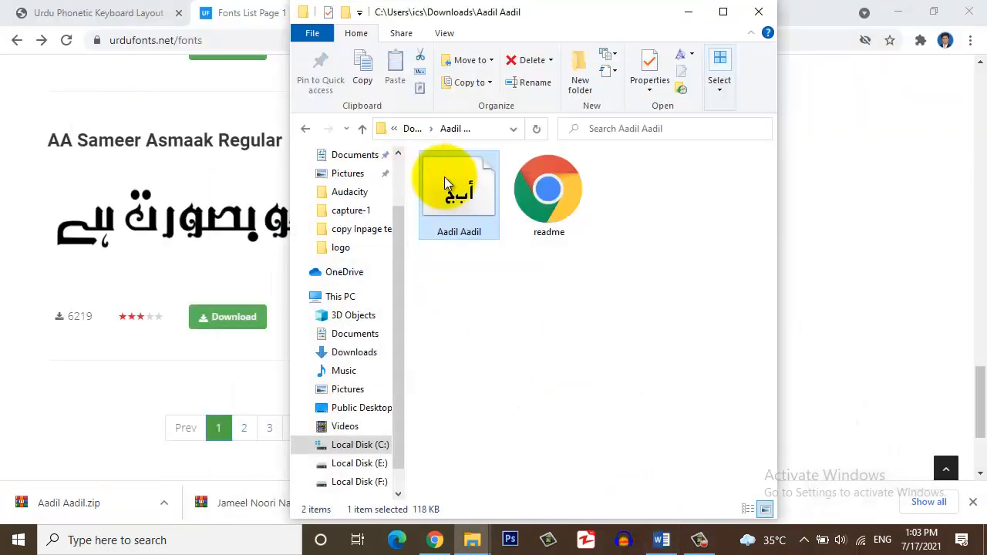
double_click(462, 193)
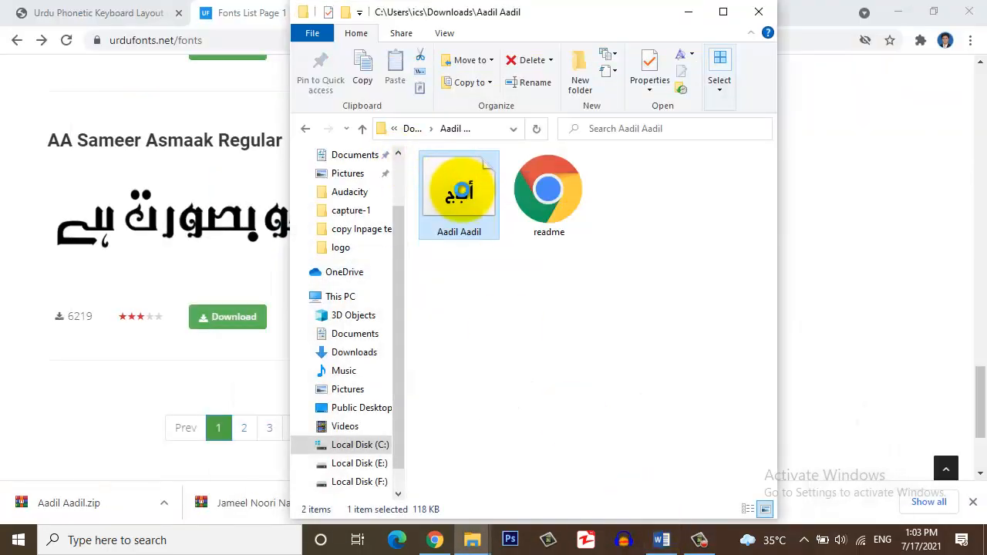
click(177, 541)
text(c)
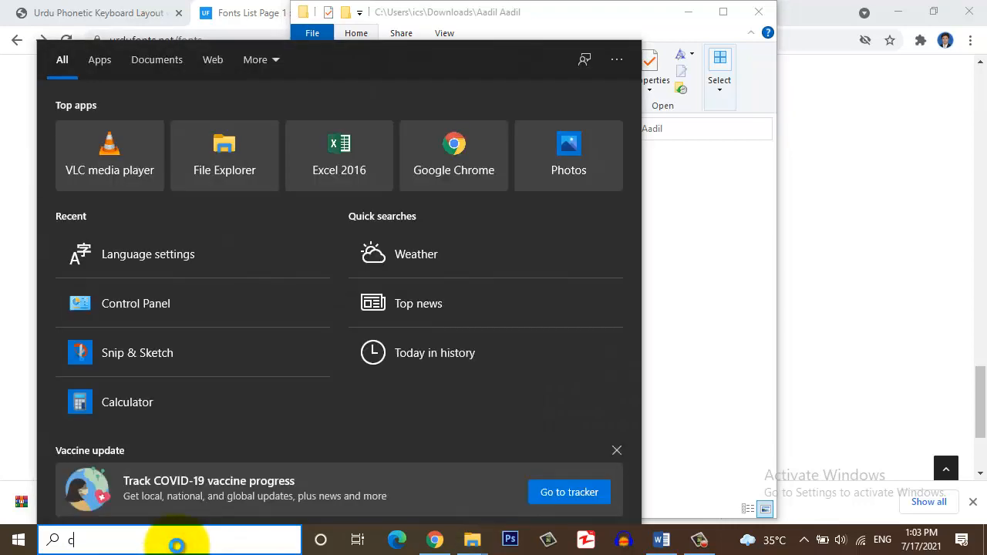
text(ont)
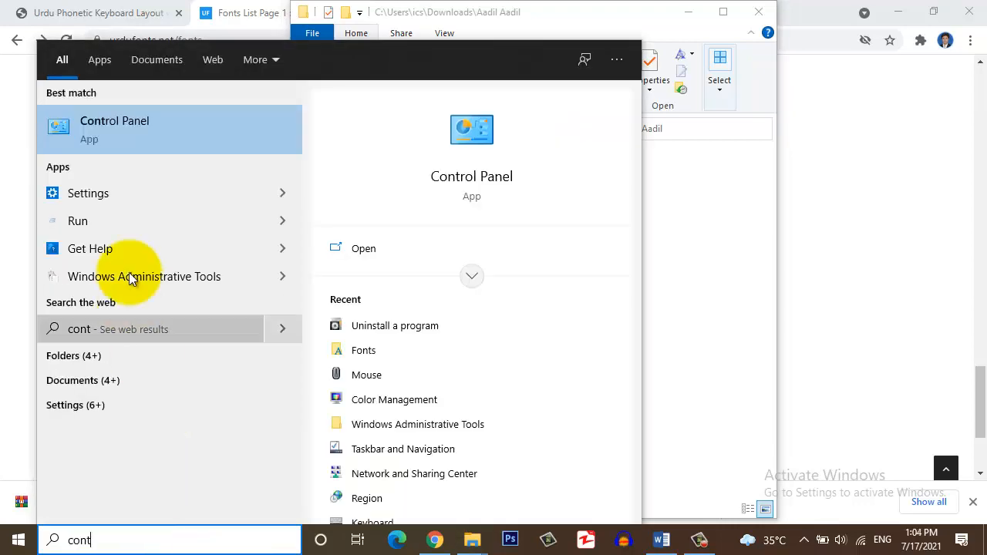
click(128, 116)
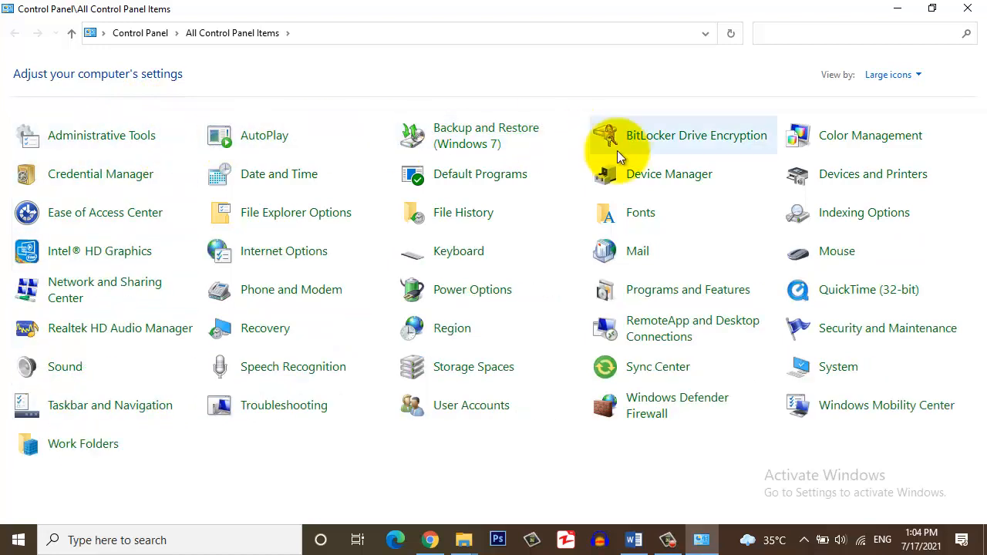
click(640, 217)
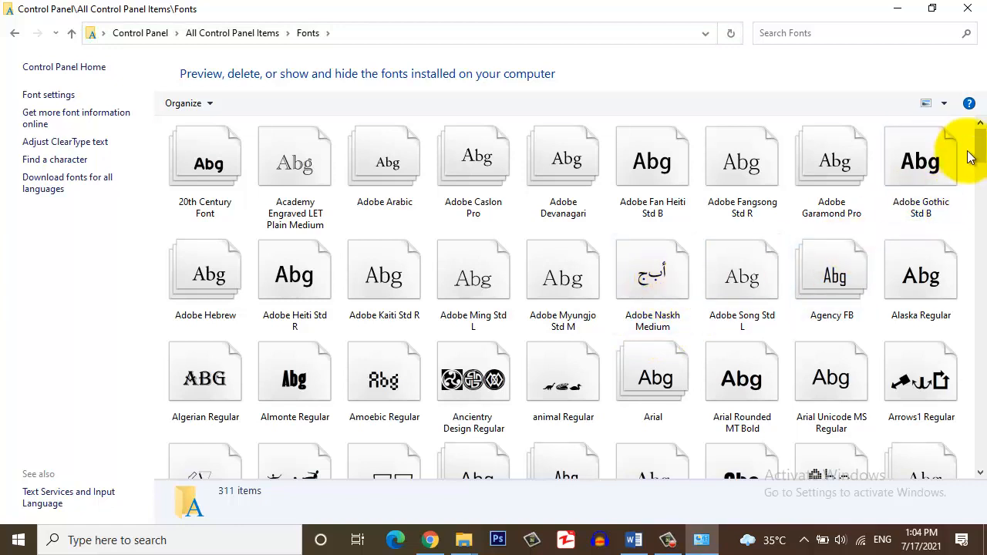
Step: Paste the copied font into the Windows Fonts folder and select Aadil Aadil there
scroll(983, 151, down, 3)
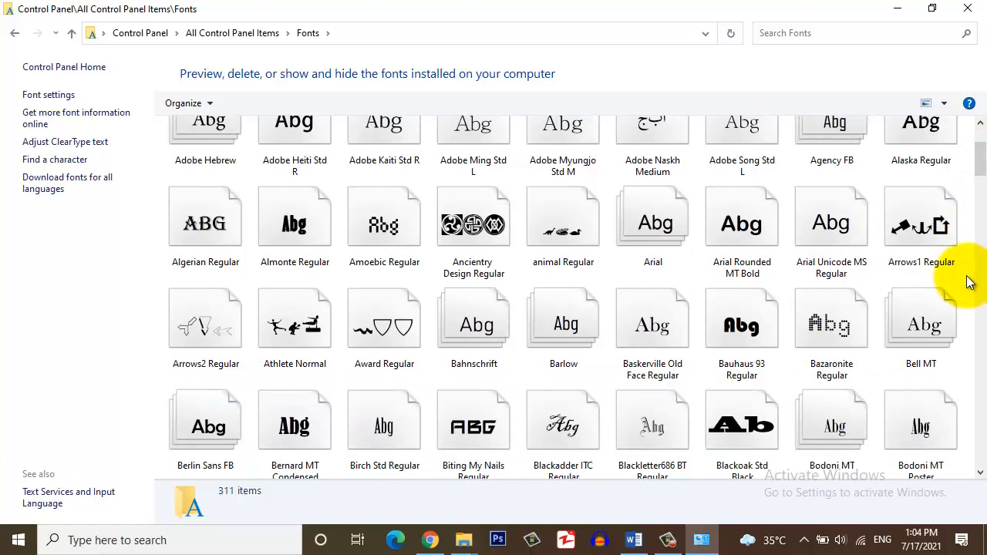
key(j)
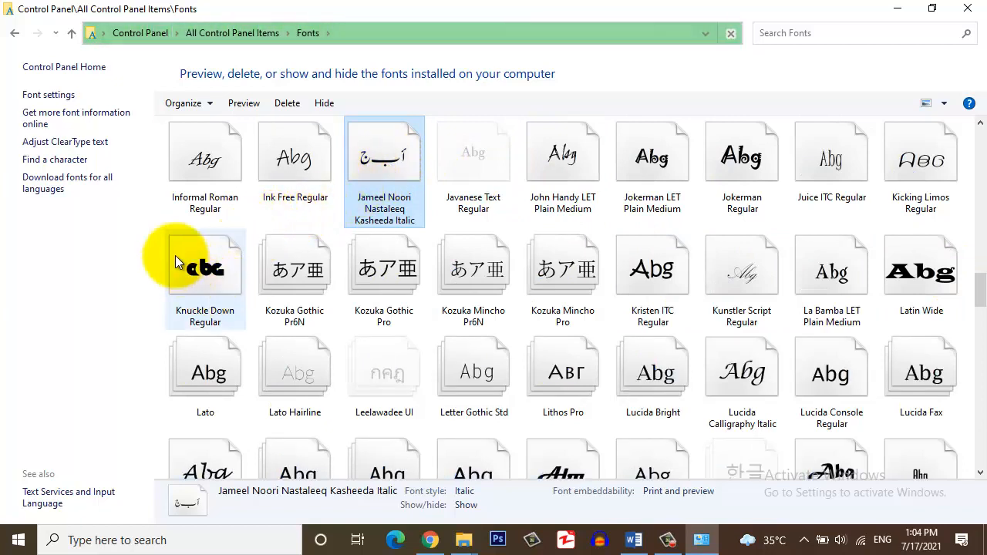
right_click(165, 216)
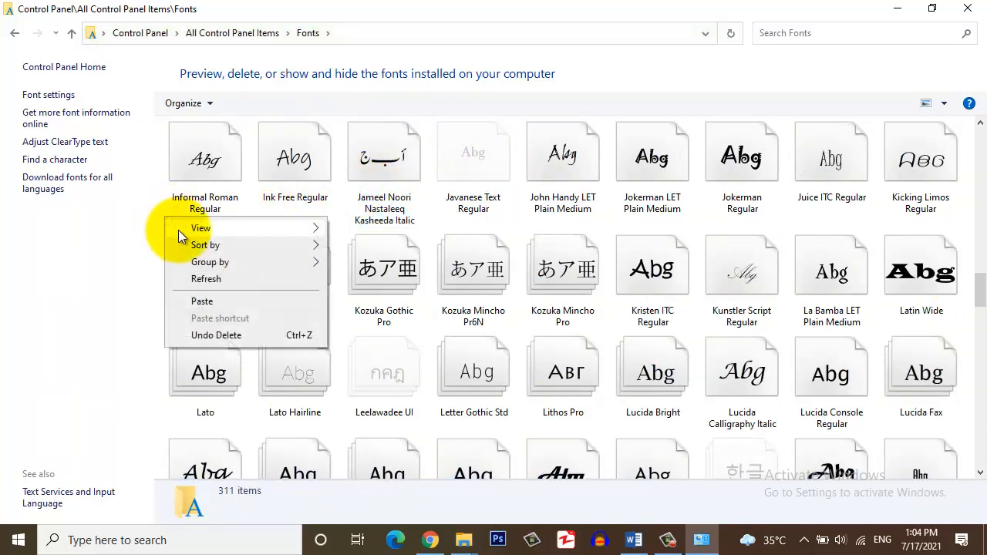
click(203, 302)
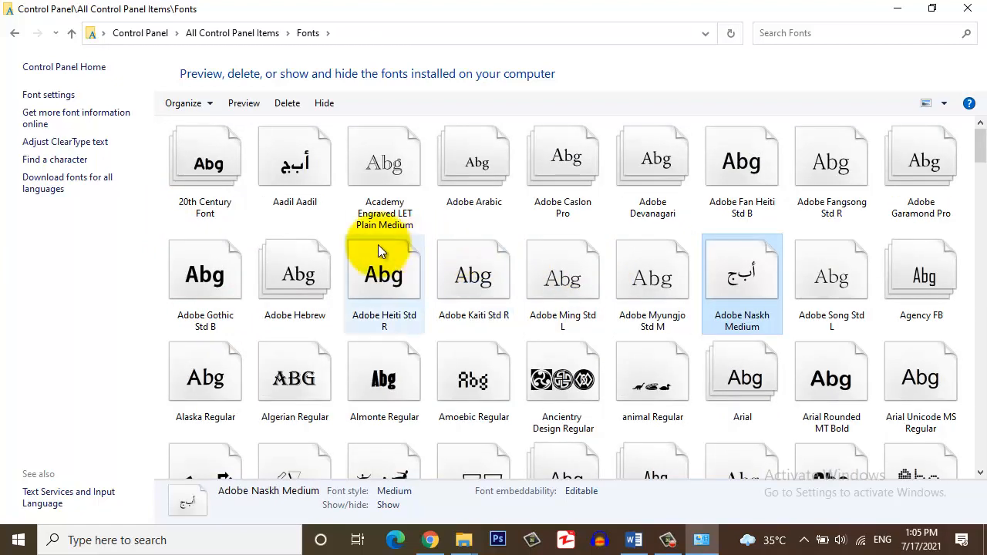
click(291, 163)
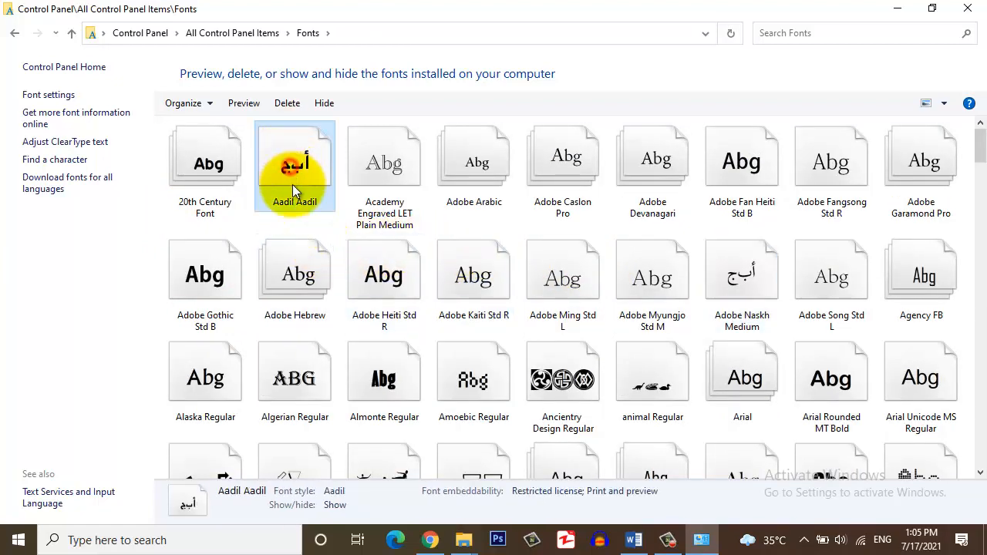
Step: Switch to Word, save and close the application document, and reopen it from the desktop, dismissing the activation wizard
click(637, 539)
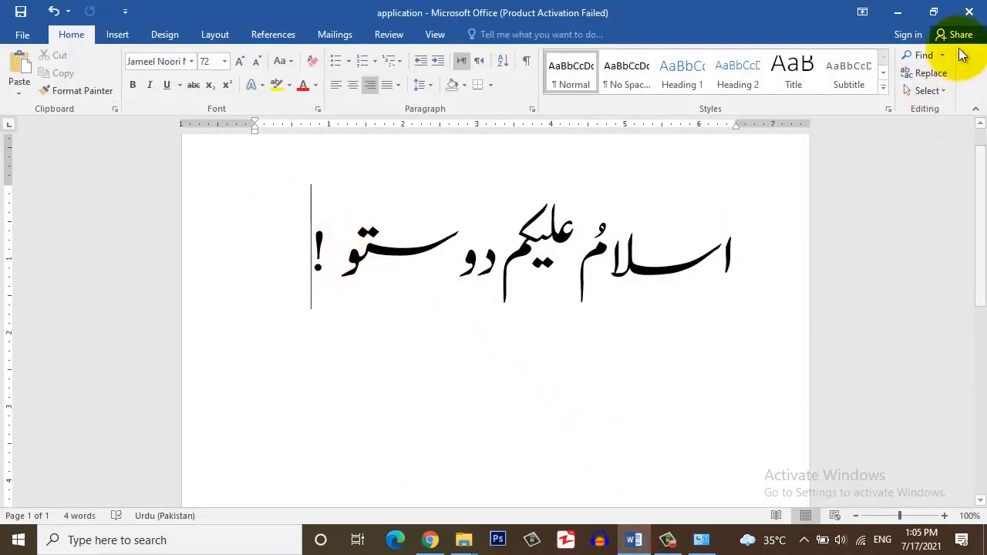
click(20, 13)
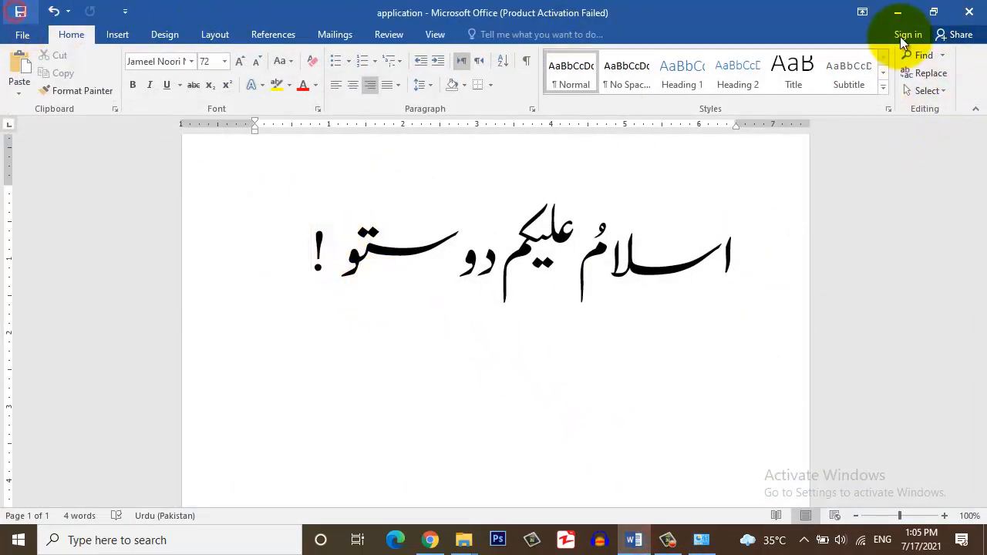
click(969, 12)
click(897, 12)
click(896, 12)
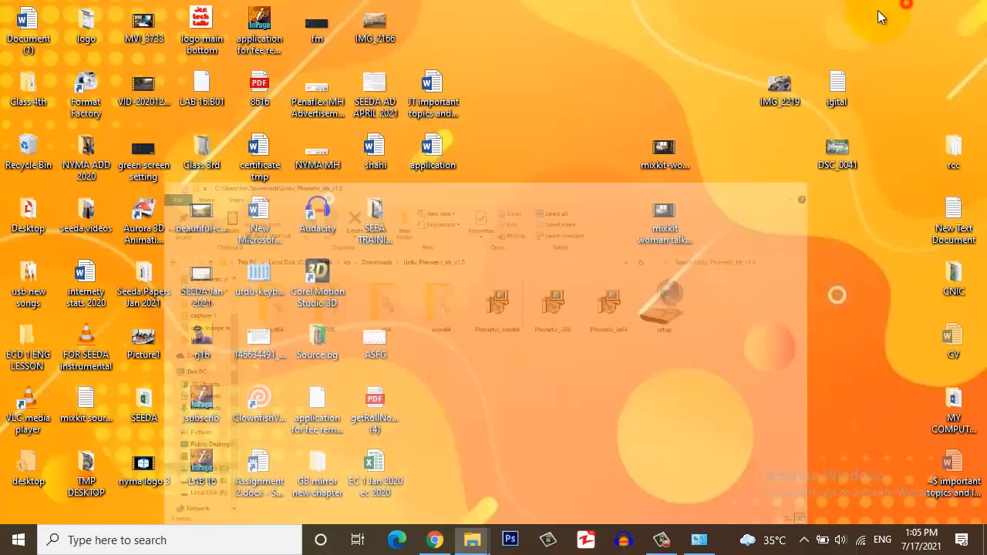
double_click(437, 158)
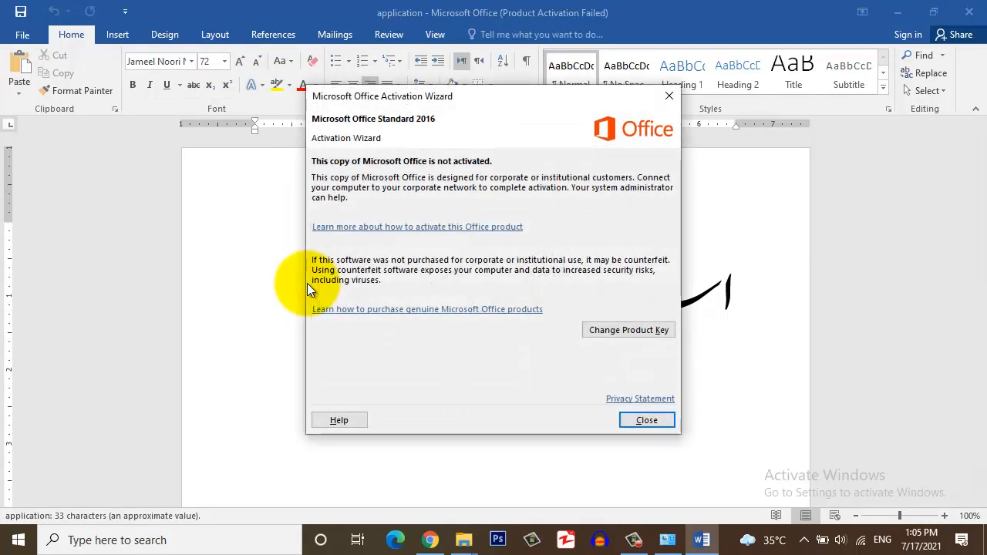
click(655, 420)
Step: Start a new line after the Urdu greeting and set its font to Aadil
click(312, 288)
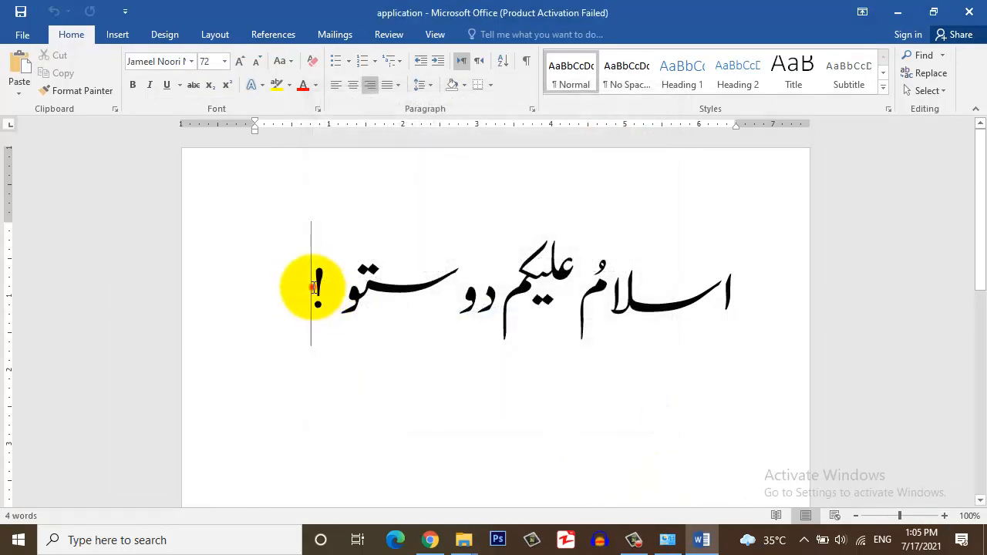
key(Return)
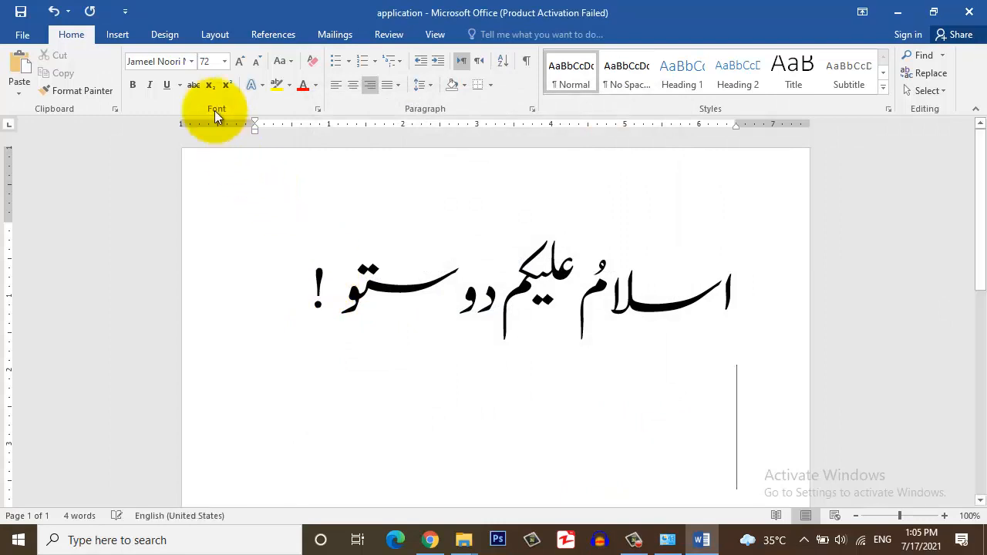
click(189, 62)
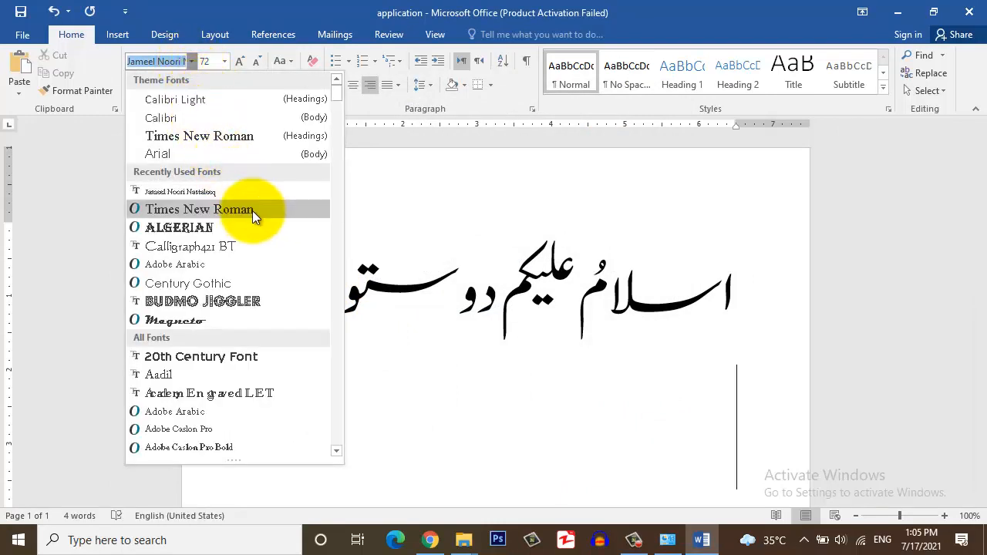
scroll(250, 245, down, 2)
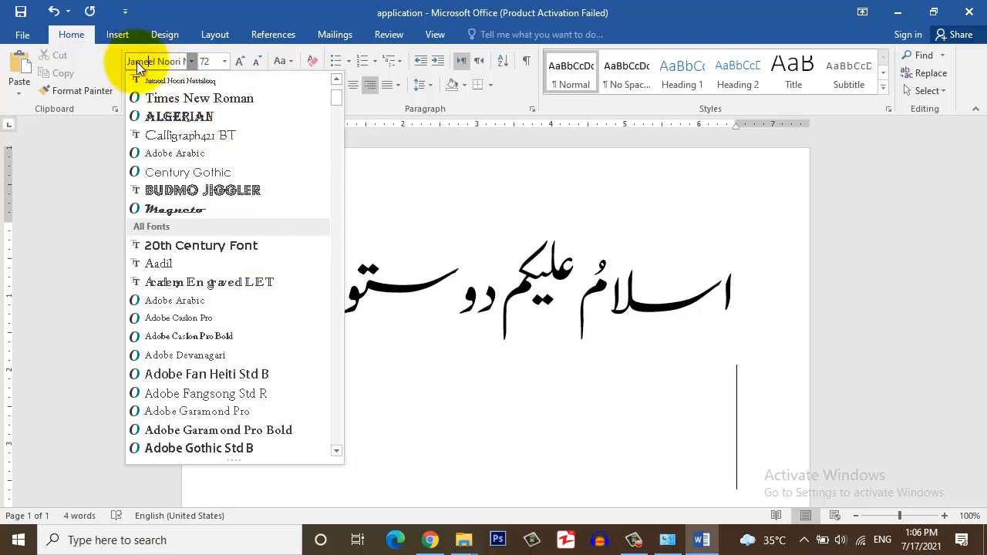
click(164, 263)
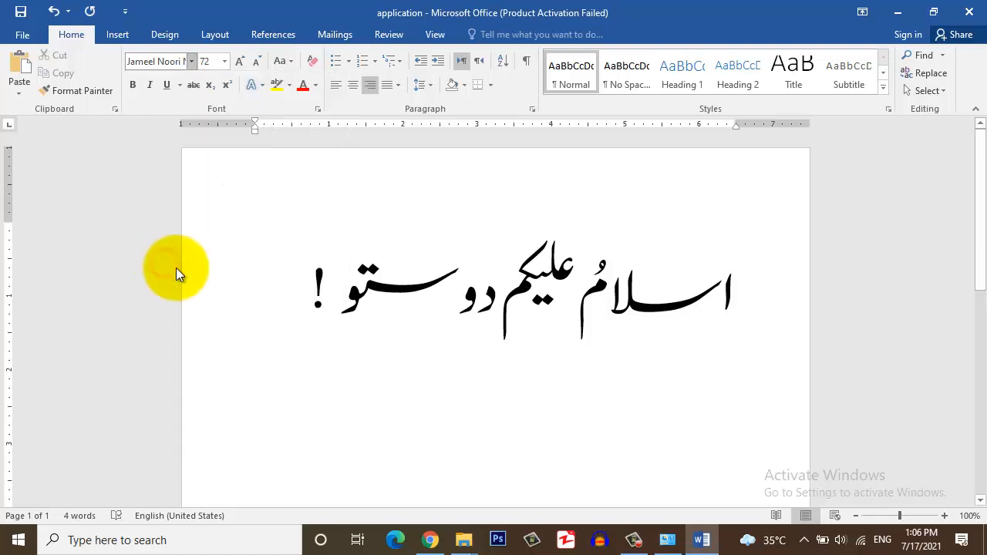
Step: Switch the input language to Urdu (Pakistan) Phonetic keyboard and write دوستو on the new line
click(882, 539)
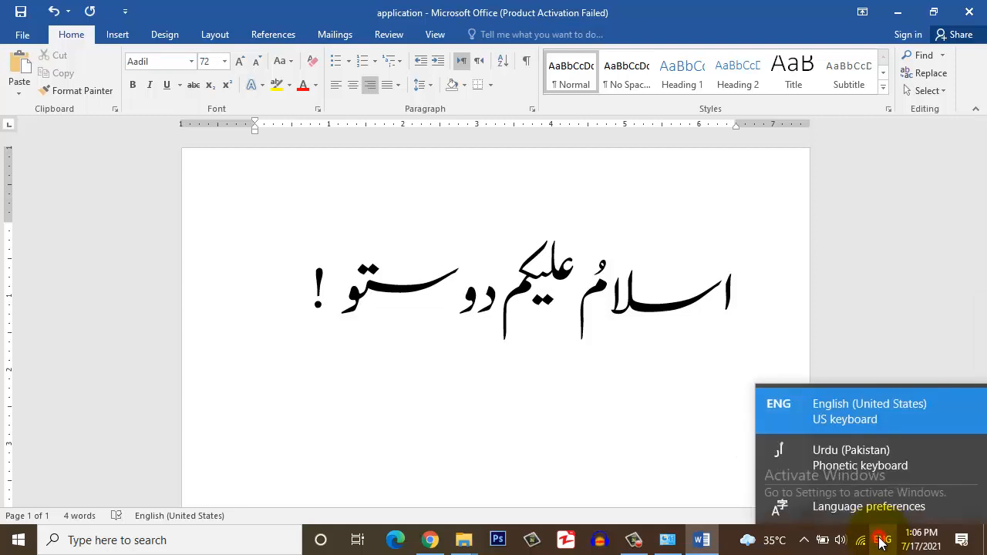
click(855, 450)
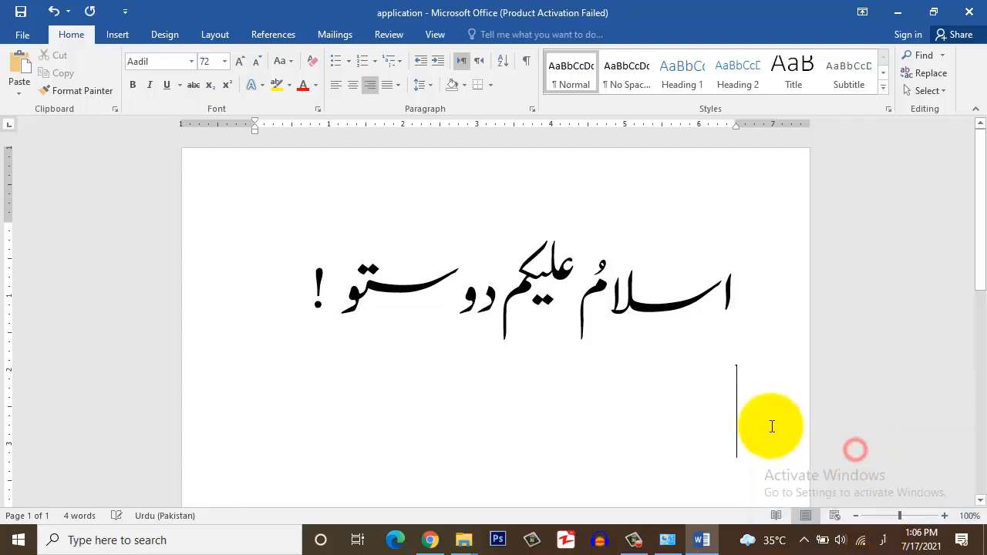
click(738, 414)
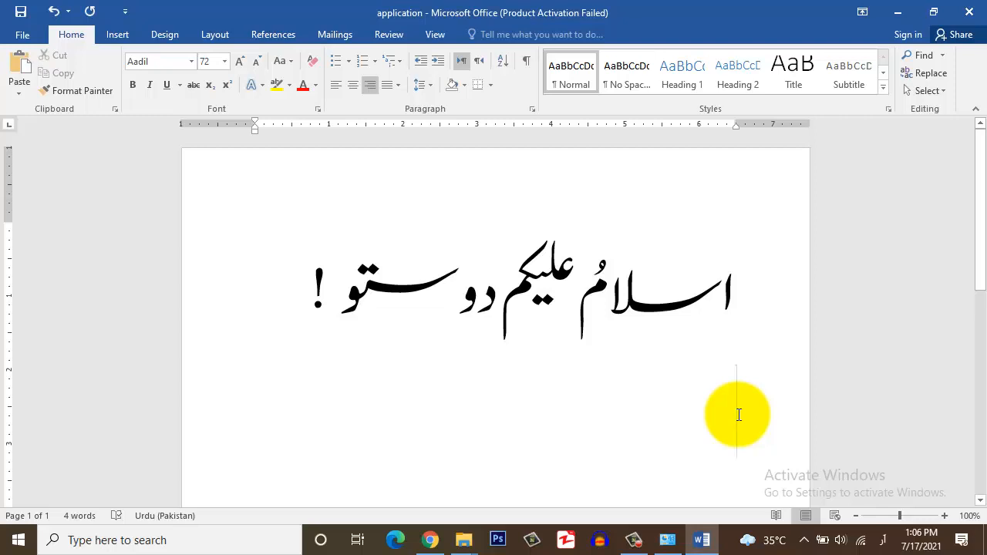
text(د)
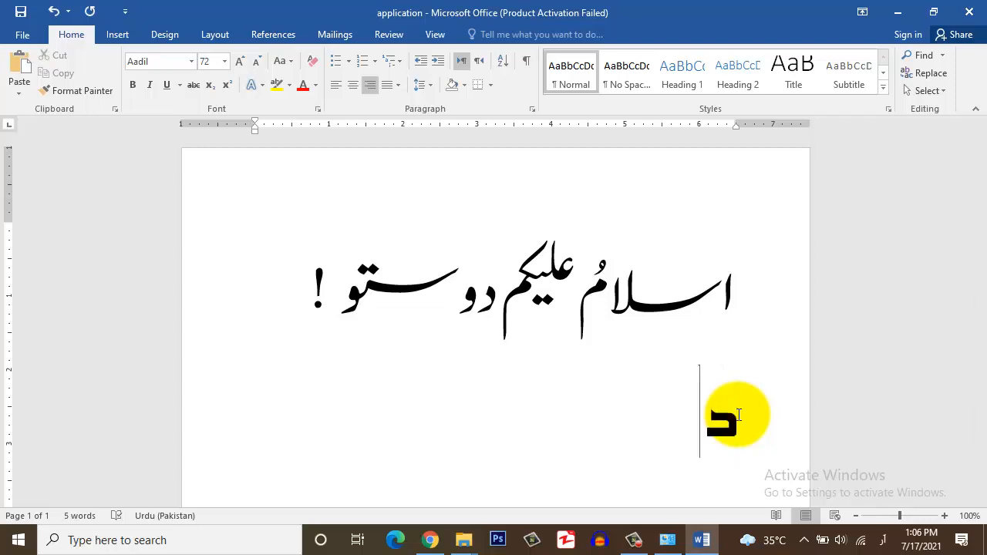
text(وستو)
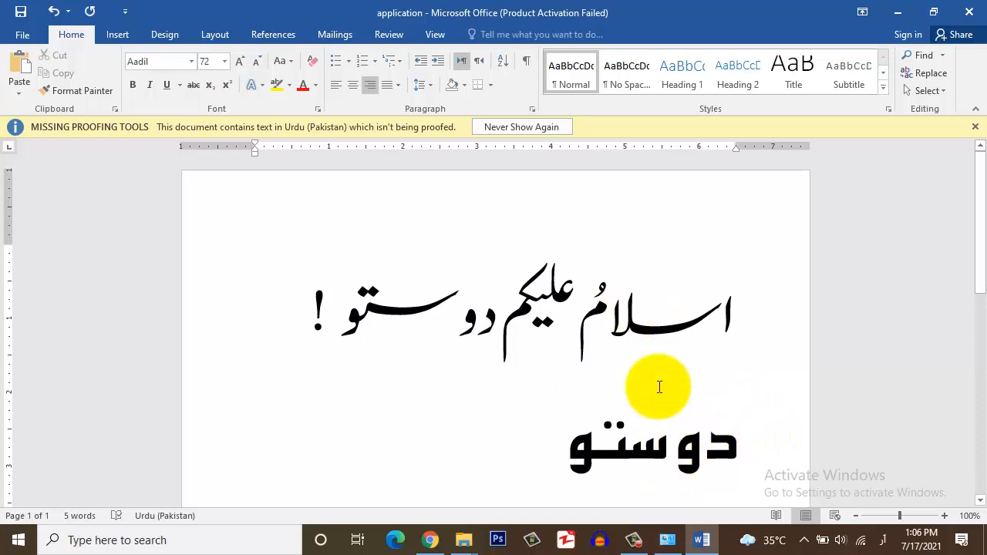
Step: Review the font list page in Chrome, the extracted Aadil Aadil font file and its entry in the Fonts folder
click(429, 542)
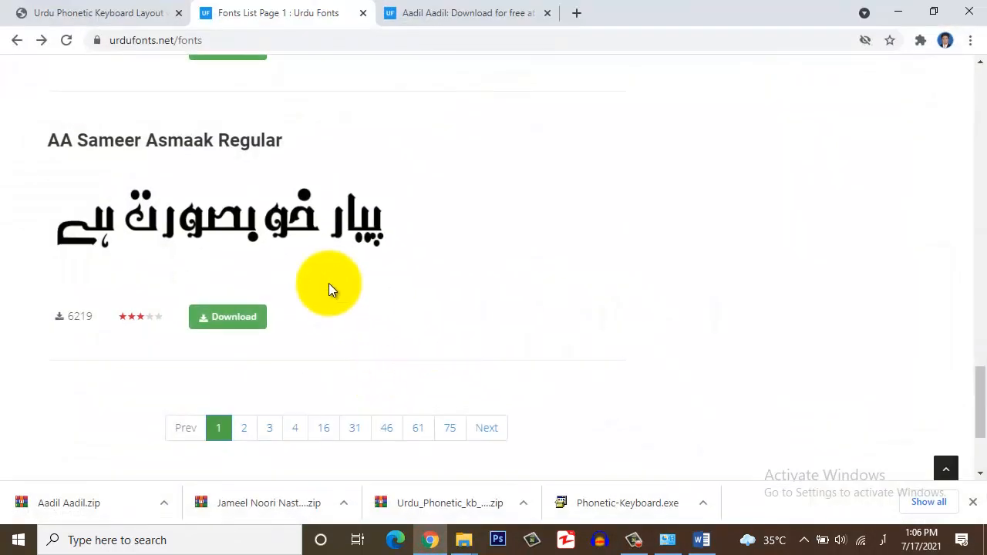
scroll(261, 292, up, 3)
scroll(261, 293, up, 5)
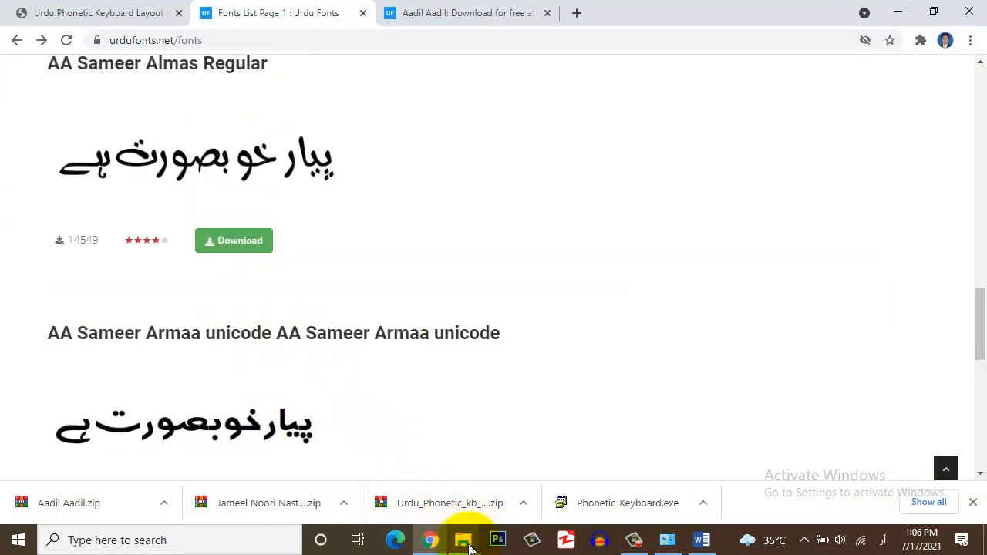
mouse_move(466, 540)
click(640, 482)
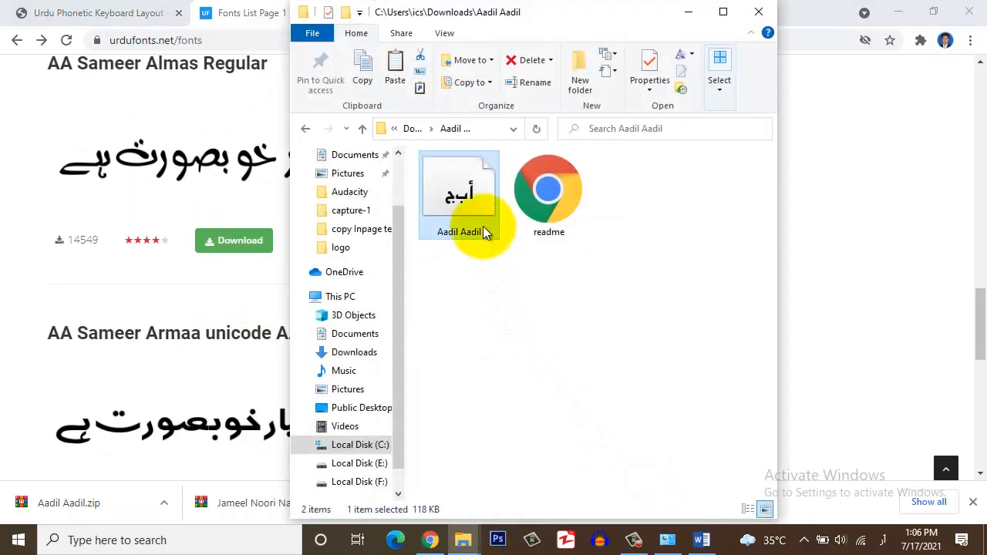
mouse_move(461, 179)
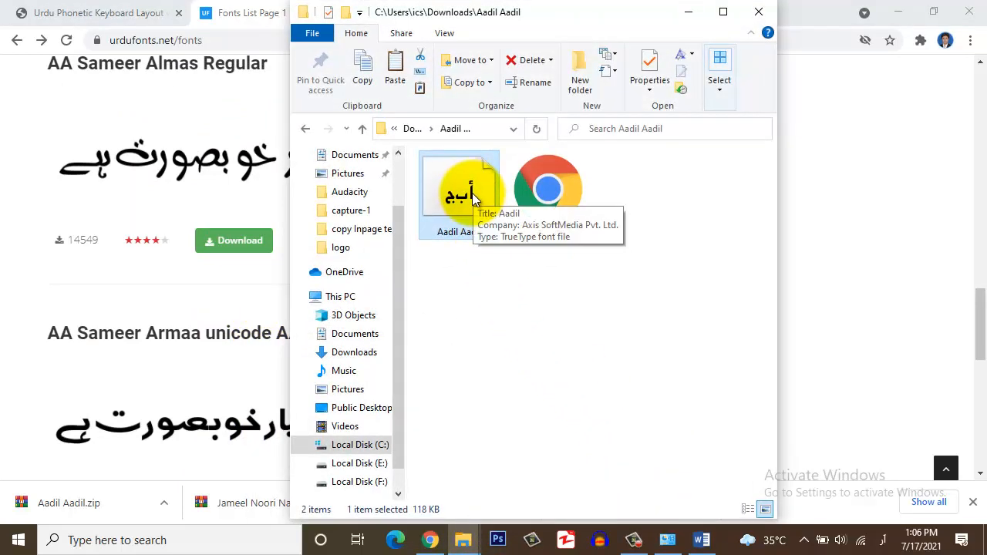
click(668, 539)
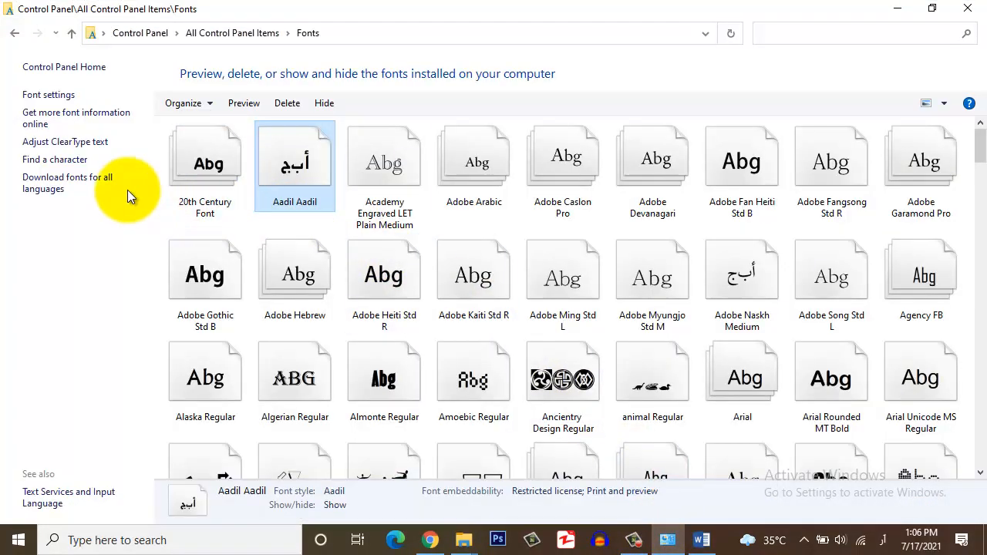
Step: Switch to Word and colour the word دوستو on the second line red
click(701, 540)
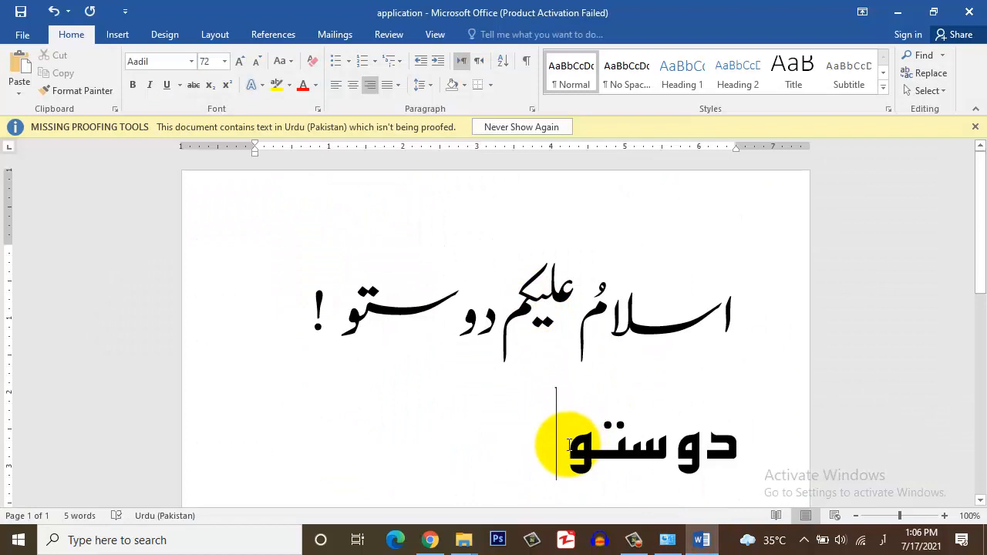
double_click(734, 458)
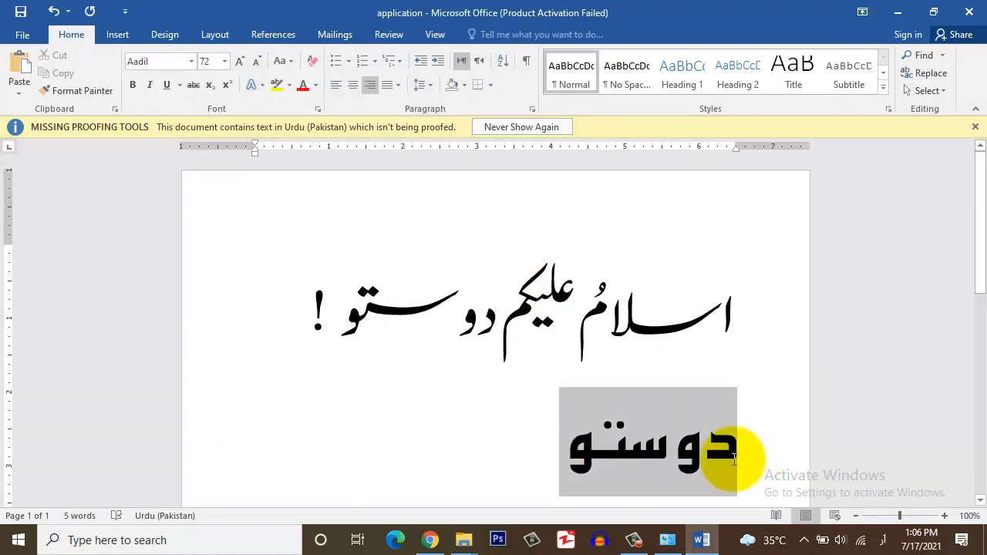
click(304, 90)
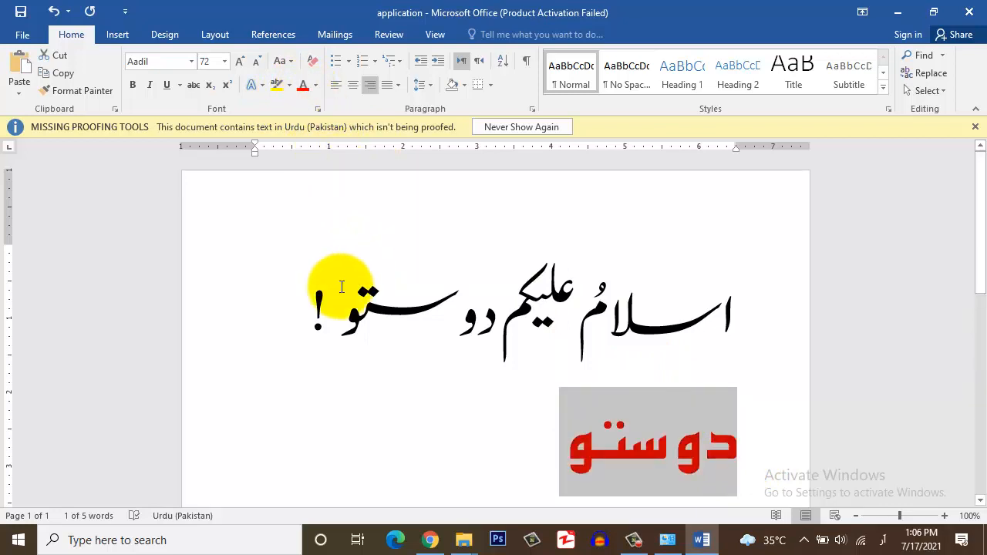